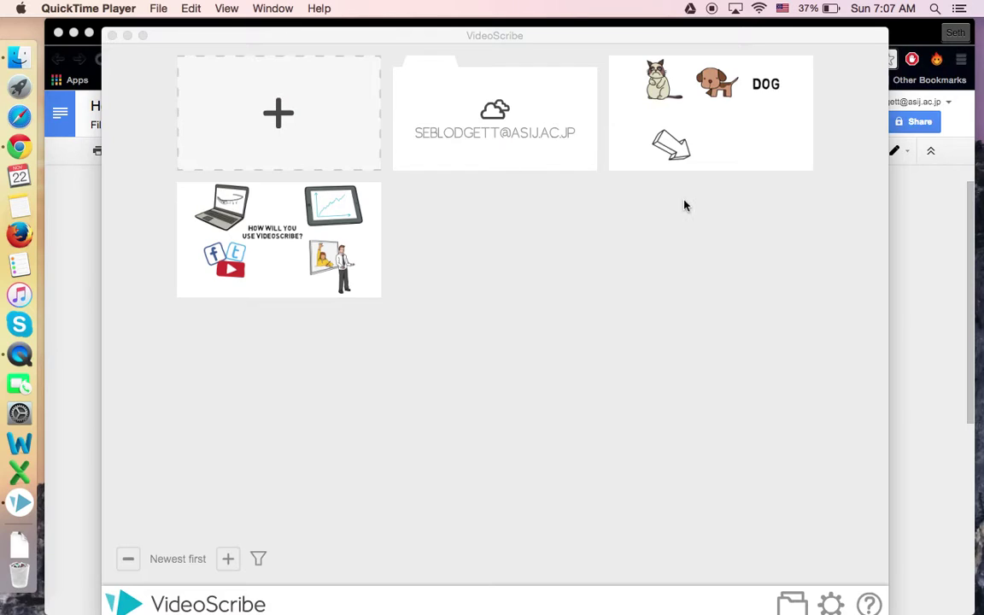
Select the Example scribe thumbnail in the gallery to bring up its Open scribe prompt.
click(716, 127)
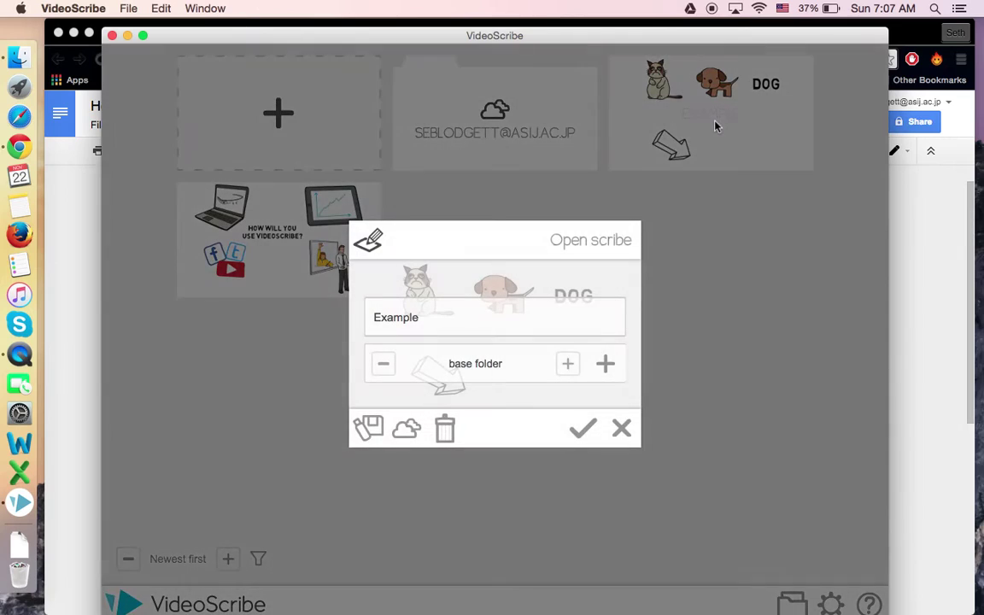
Open the Example scribe in the editor and bring up the Add image library.
click(582, 427)
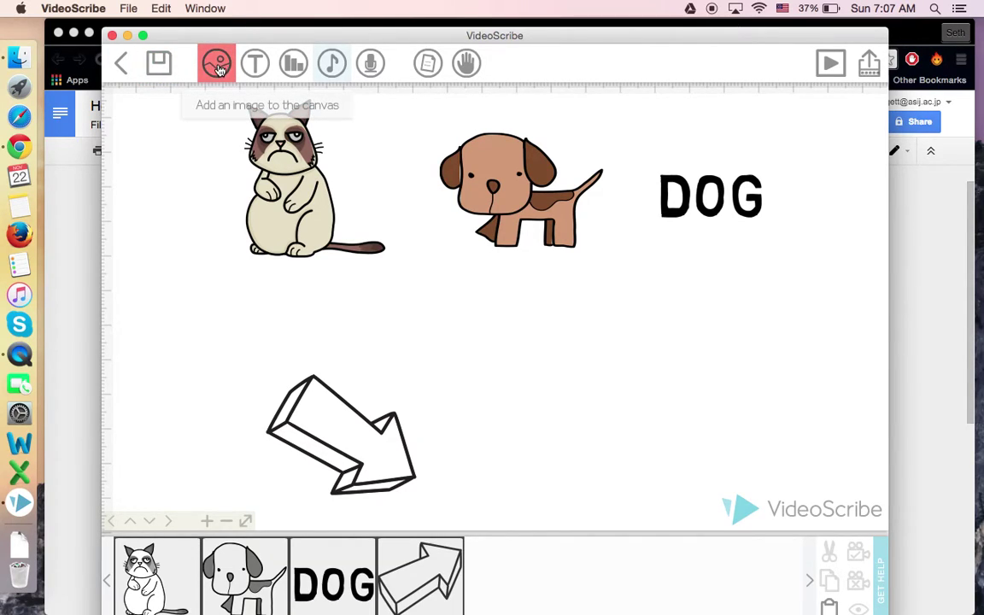
click(218, 67)
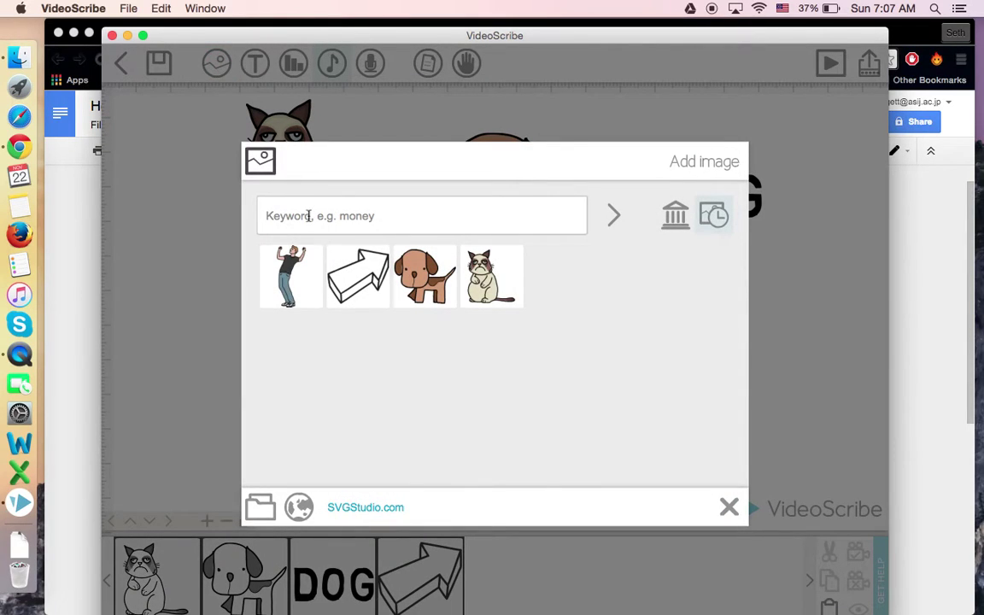
Search images for 'person' and place the man checking his watch below the dog.
text(person)
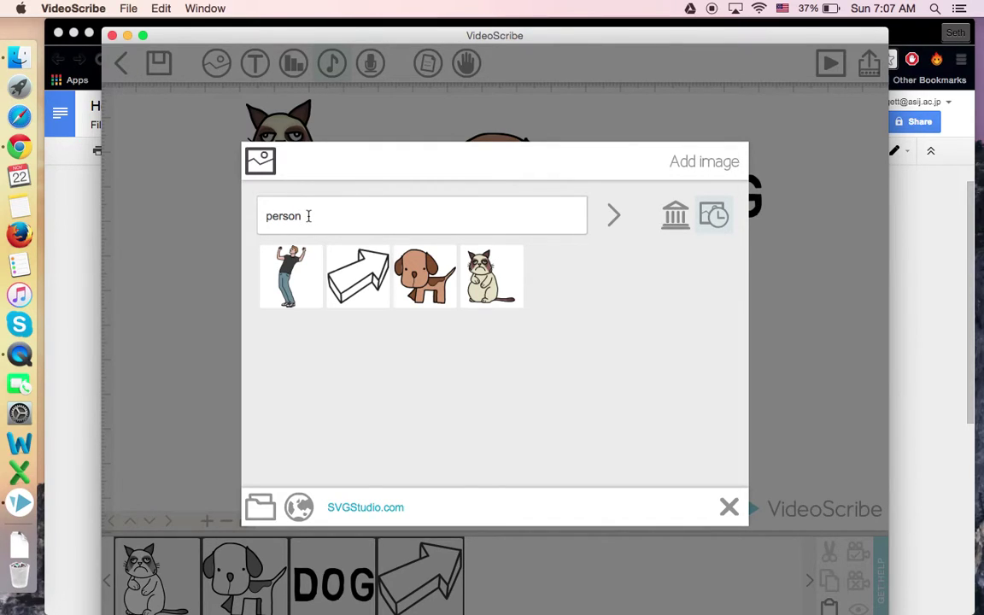
key(Return)
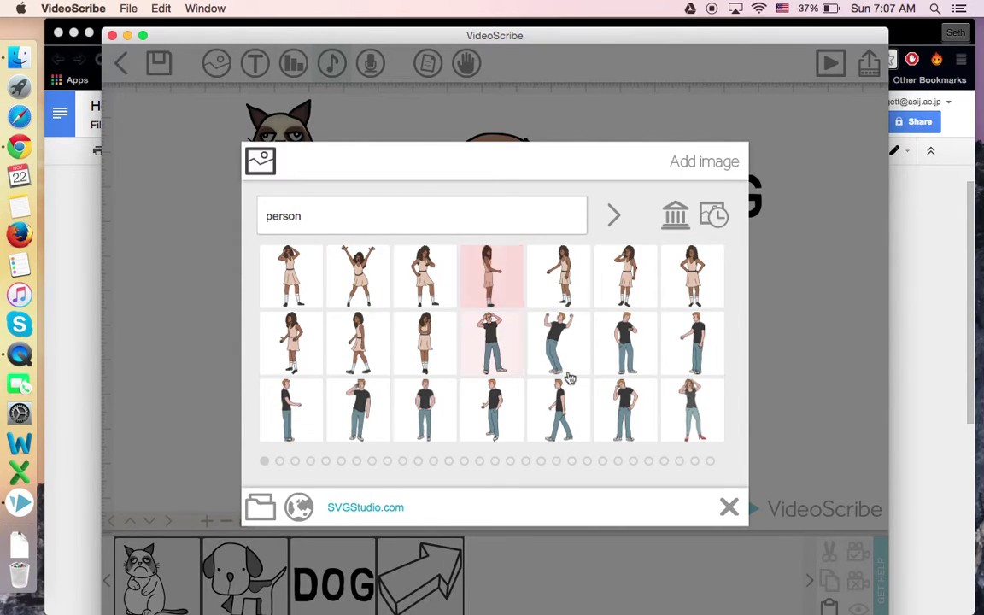
click(624, 343)
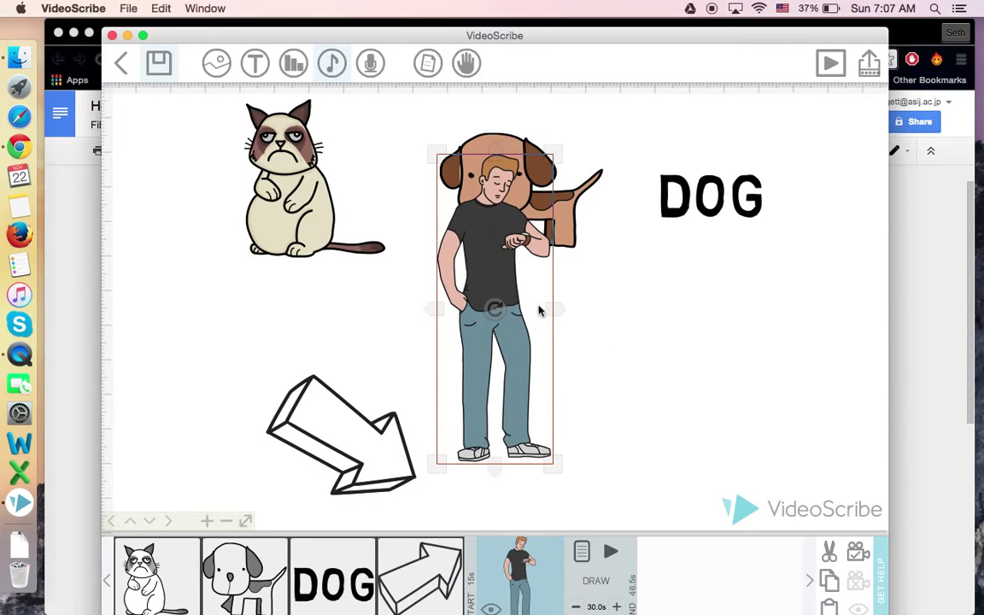
drag(529, 286, 635, 425)
Tilt the man diagonally to 116° beside the arrow and shrink him slightly.
click(756, 401)
scroll(750, 384, down, 5)
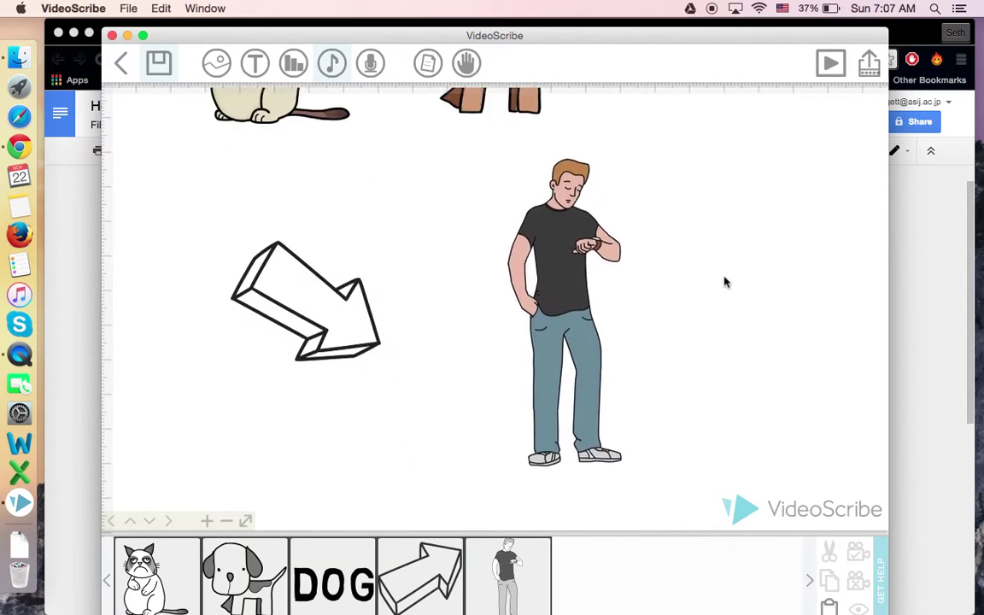
click(564, 313)
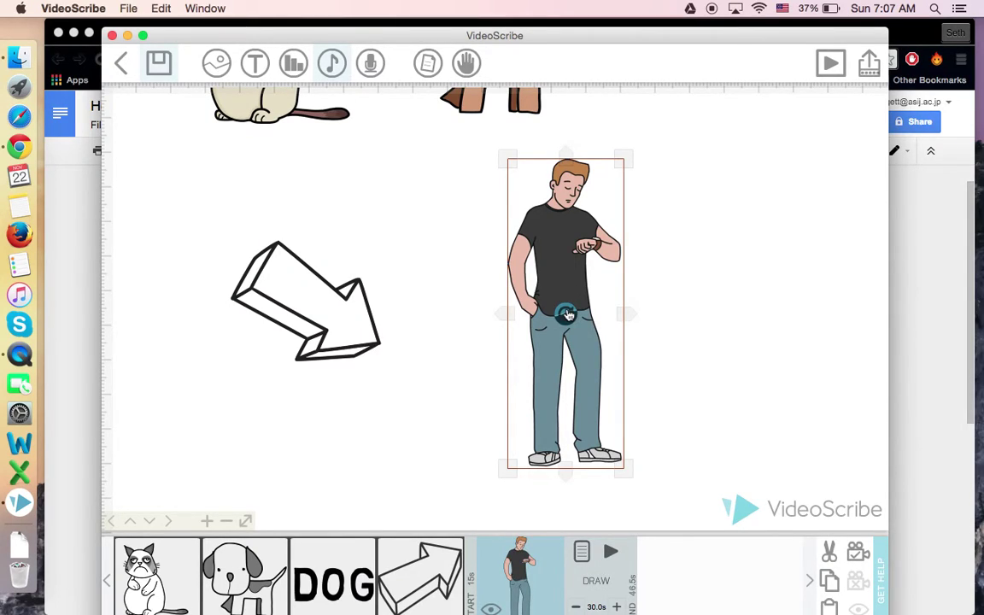
drag(567, 318, 566, 323)
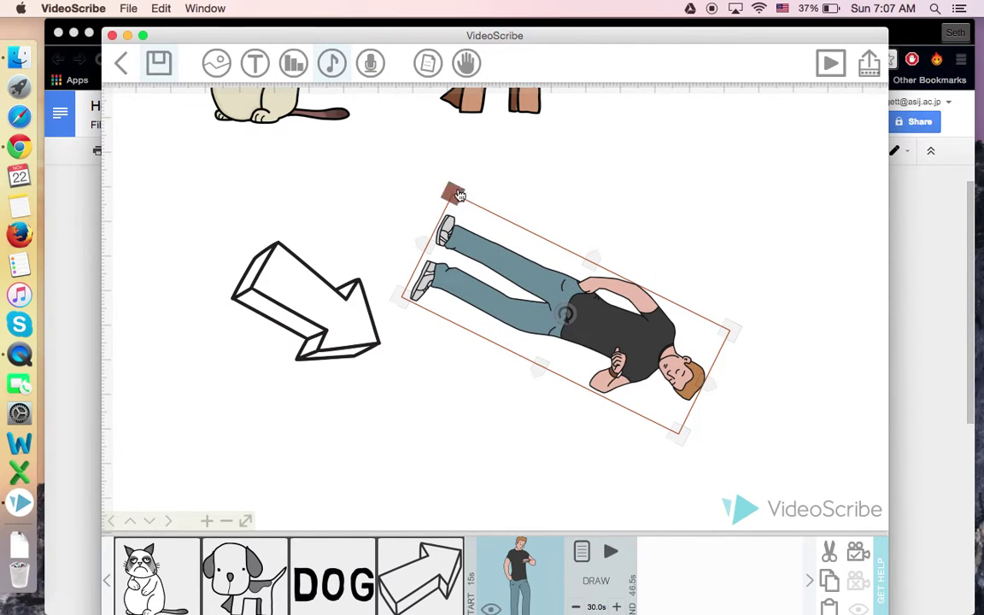
drag(450, 193, 476, 210)
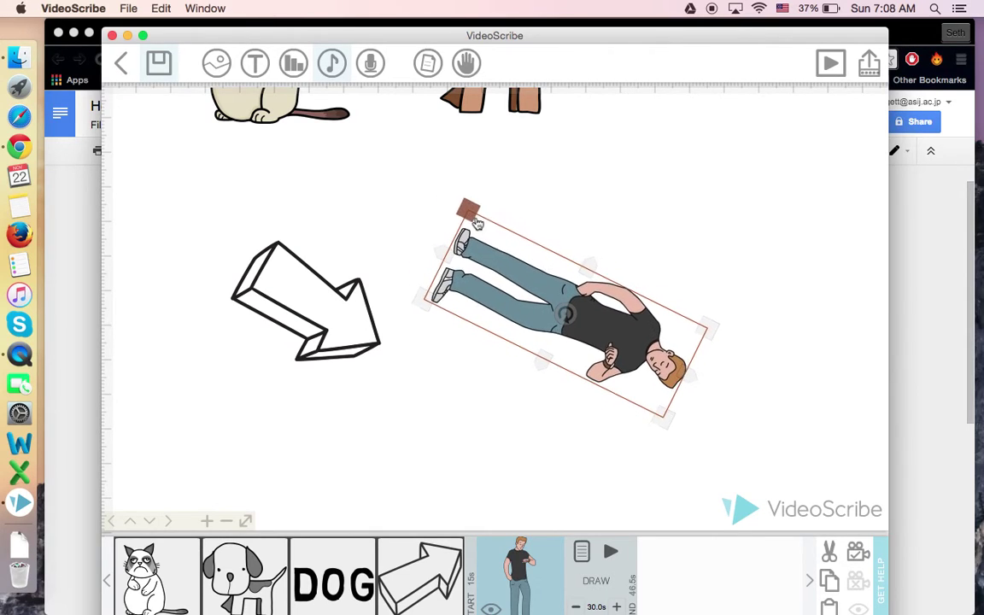
mouse_move(590, 269)
mouse_down()
mouse_move(586, 258)
mouse_move(592, 273)
mouse_up()
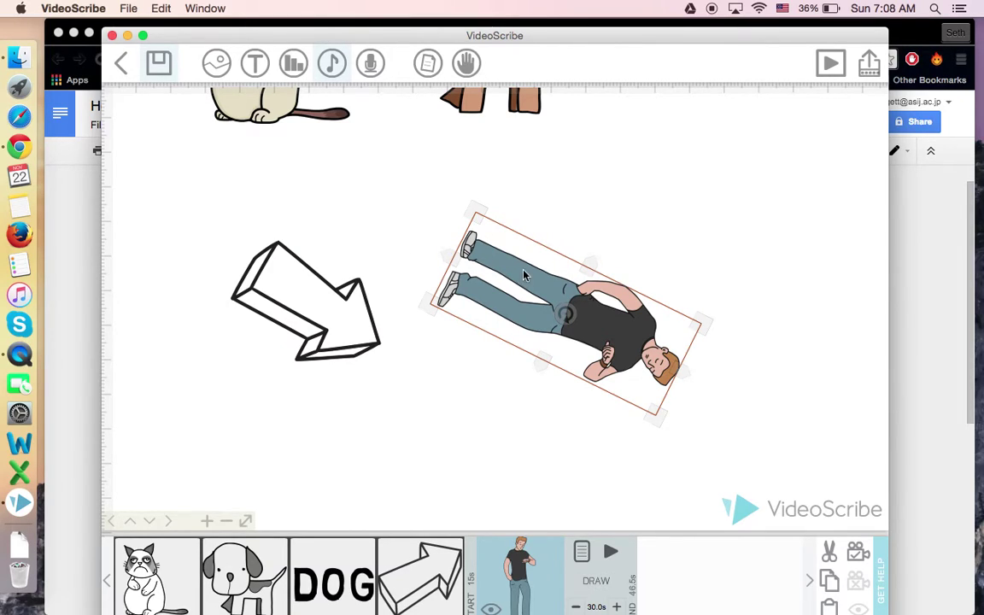
click(583, 552)
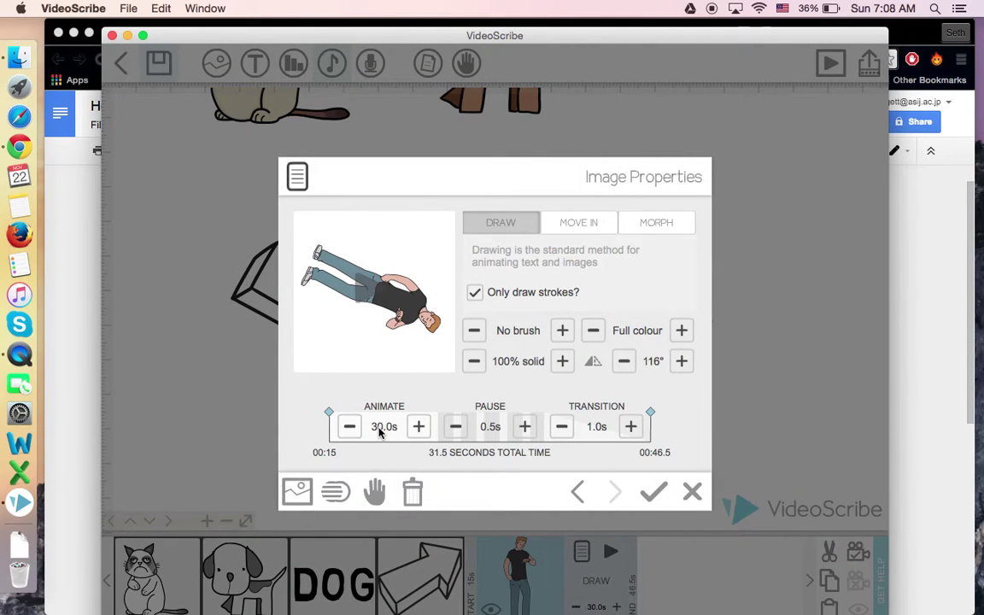
Change the man's animate time from 30 to 4 seconds and preview his drawing.
click(384, 427)
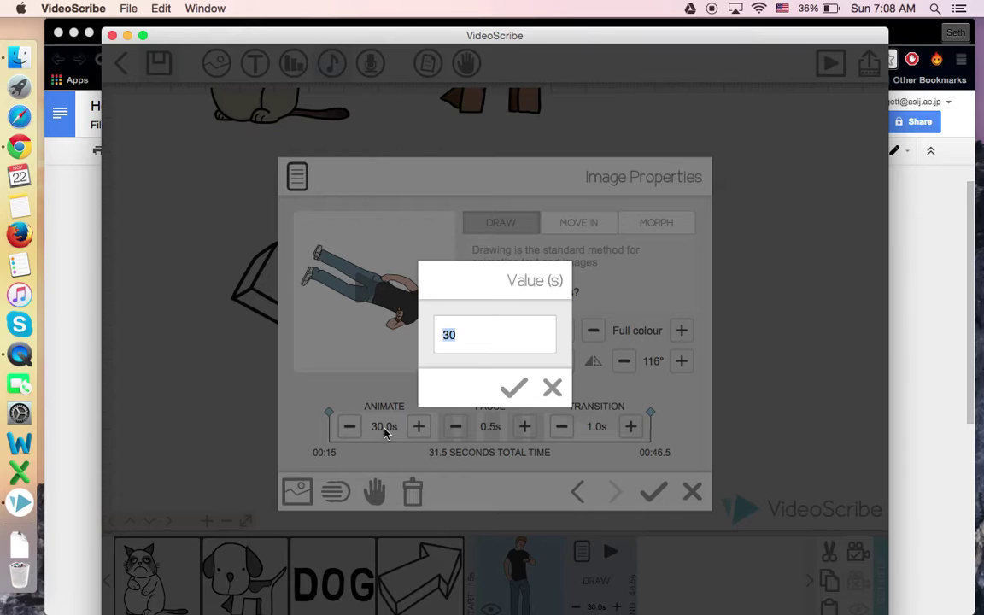
text(4)
click(511, 386)
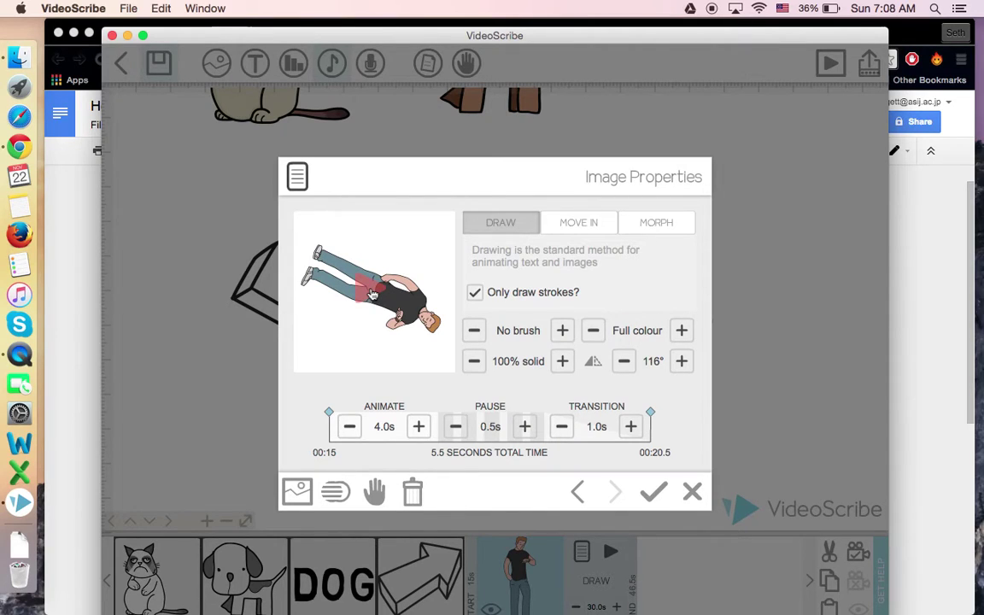
click(372, 294)
click(580, 227)
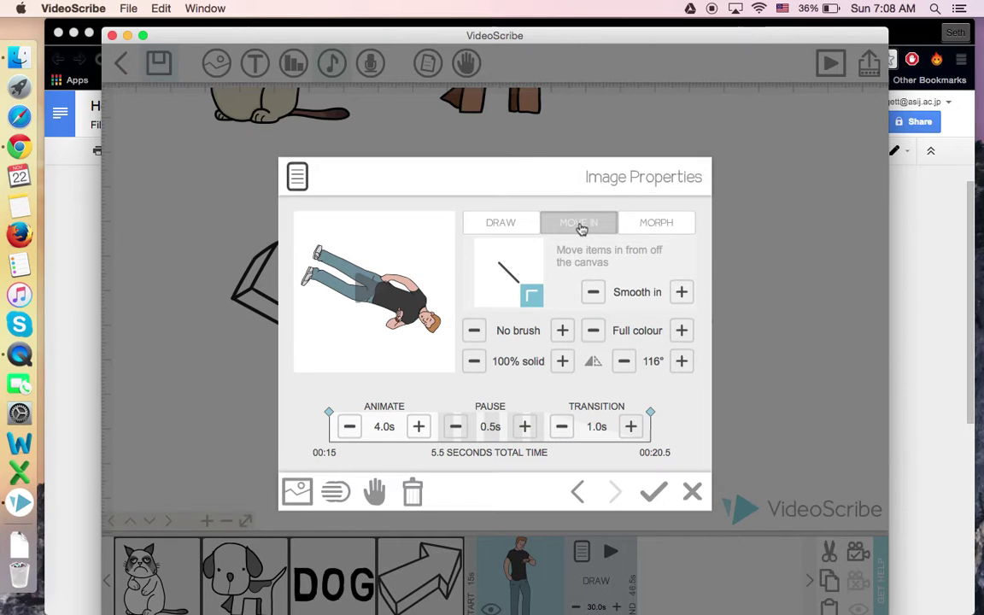
Preview Move In, then set the man's entrance to a Morph from the dog.
click(368, 296)
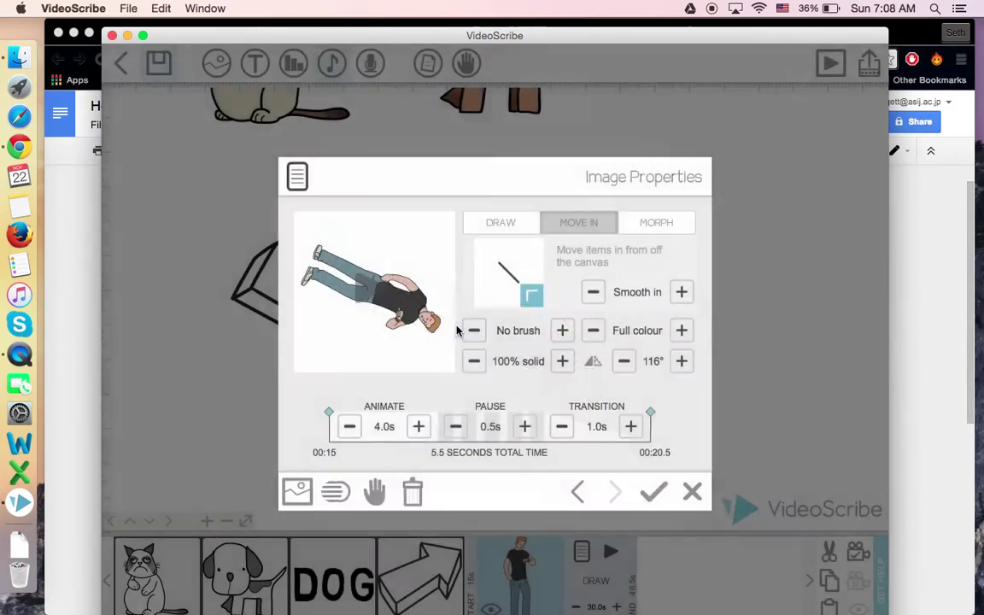
click(662, 226)
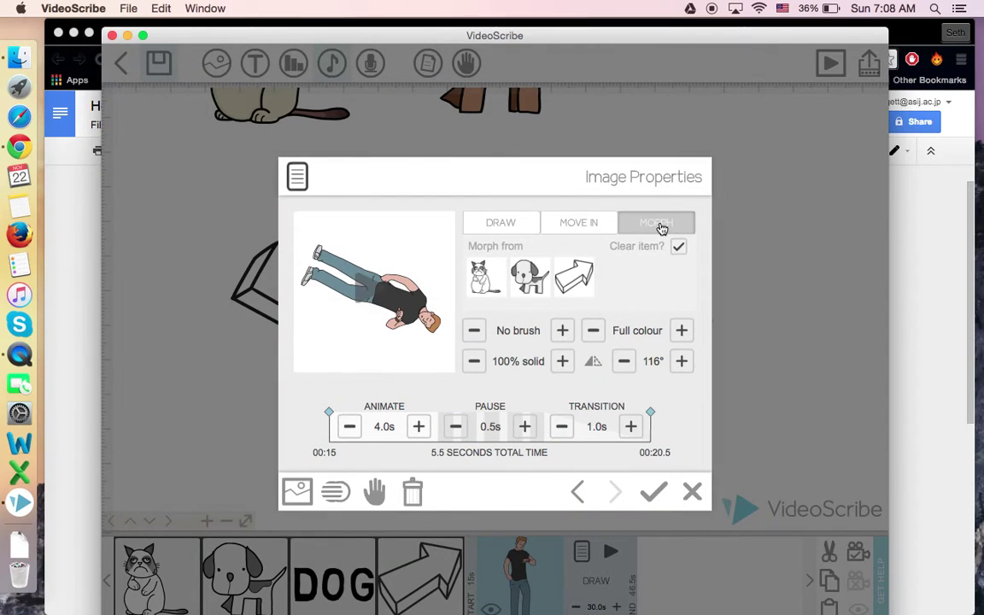
click(529, 279)
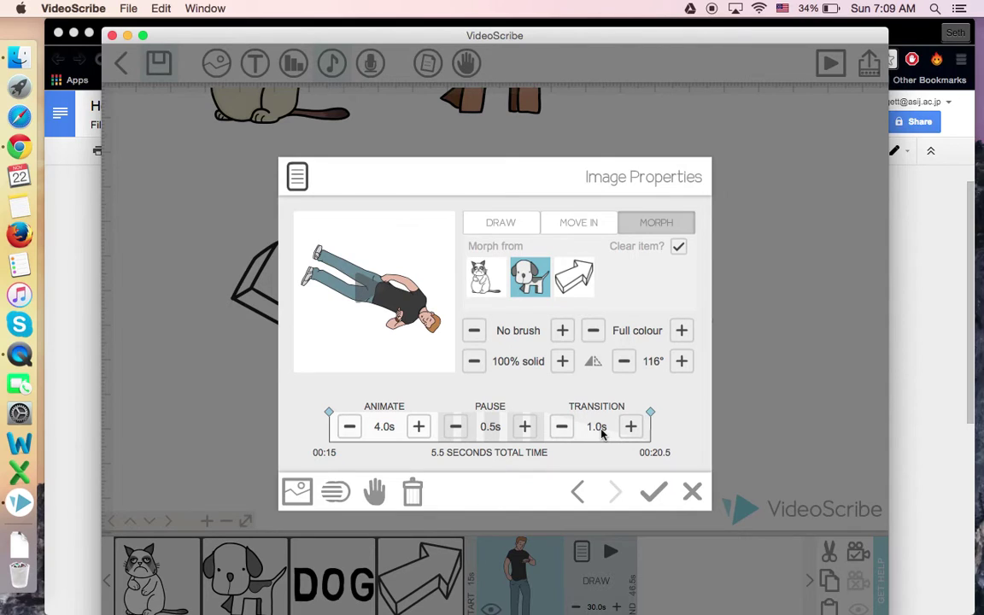
click(651, 492)
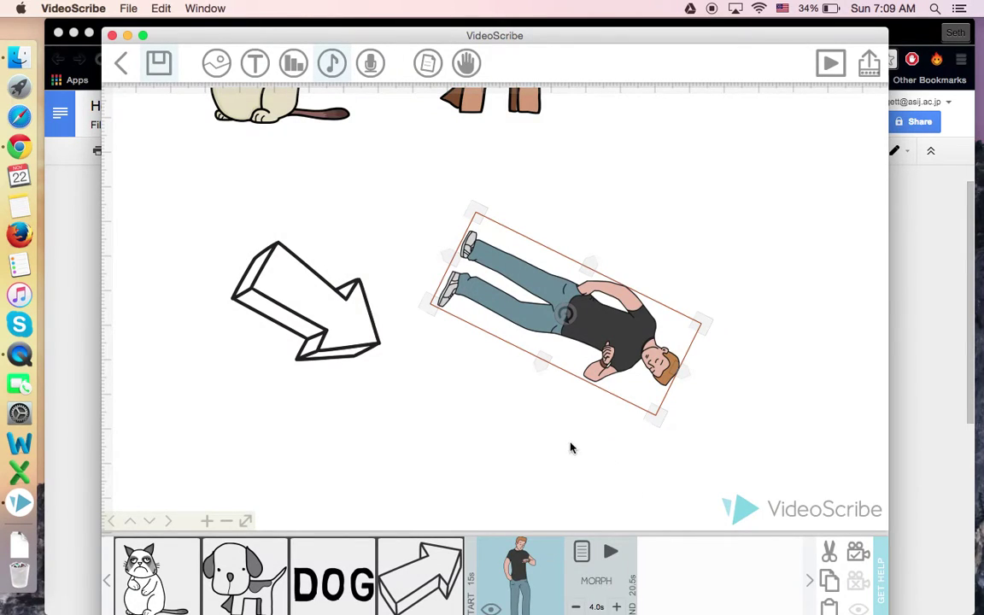
Play from the man's timeline element to watch the dog morph into the man.
click(611, 552)
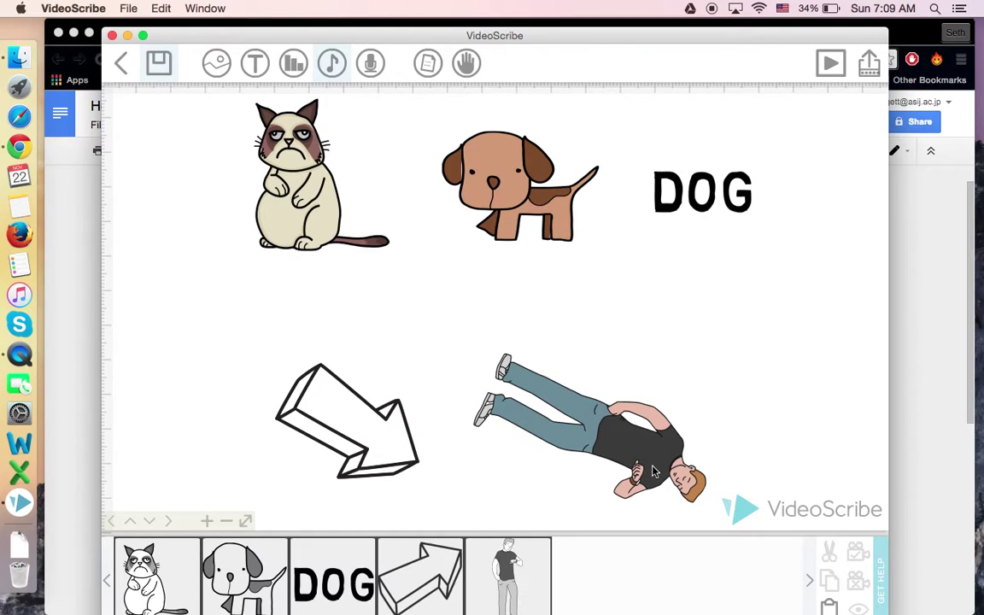
click(536, 563)
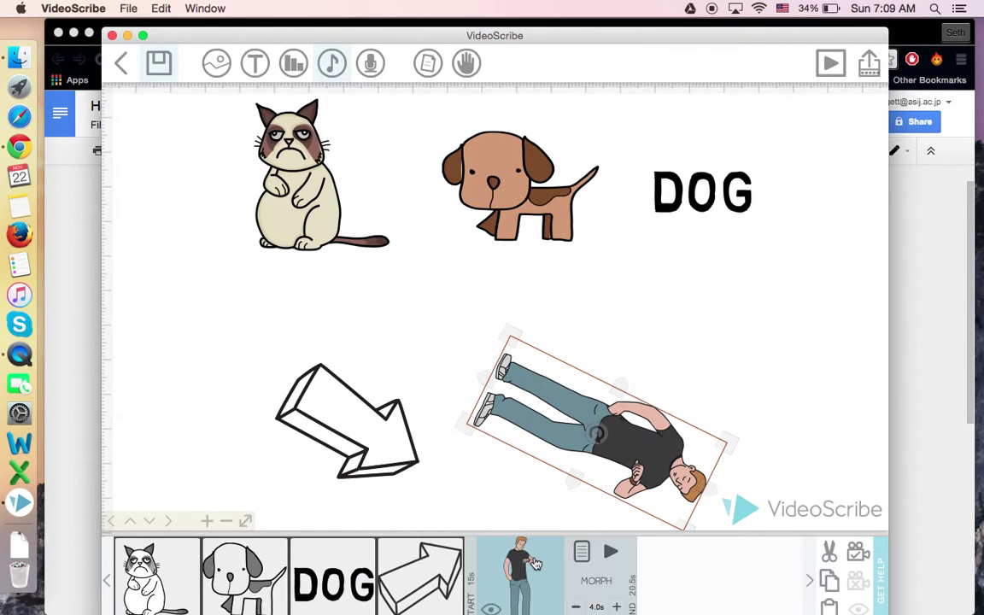
click(858, 554)
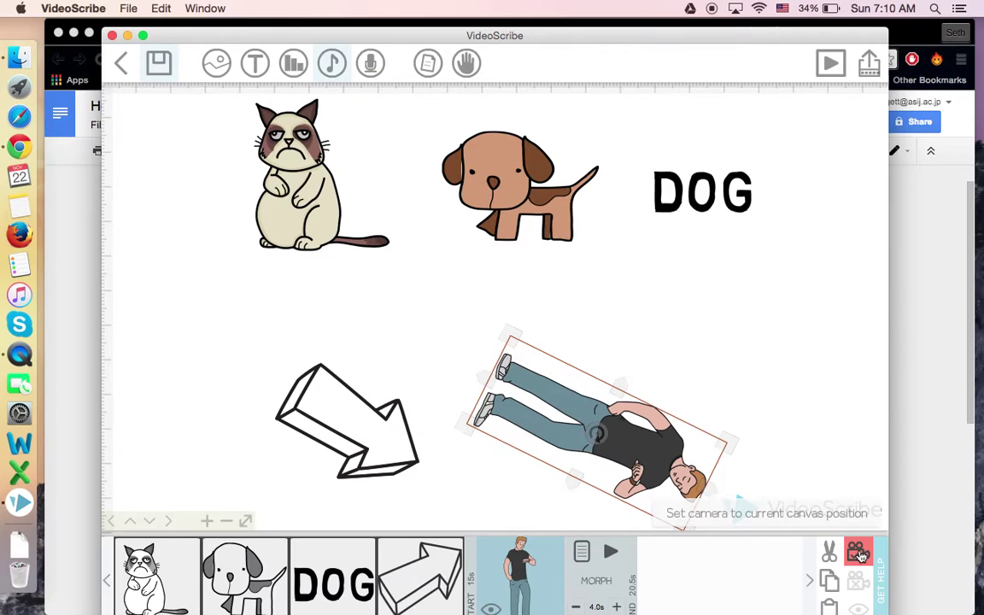
Zoom and pan to frame the cat, dog, DOG, arrow and man, saving it as the man's camera.
click(206, 520)
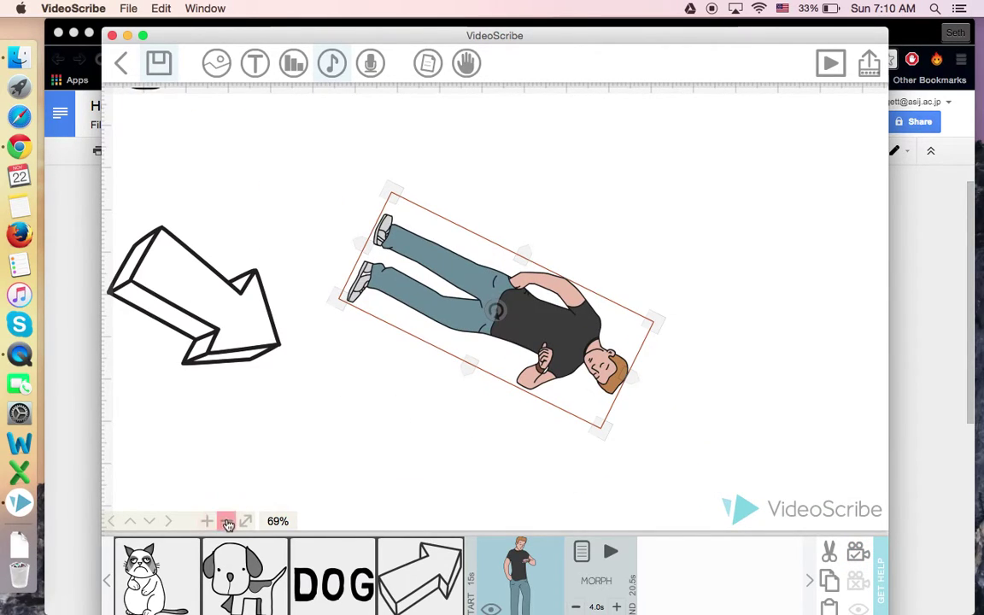
click(226, 521)
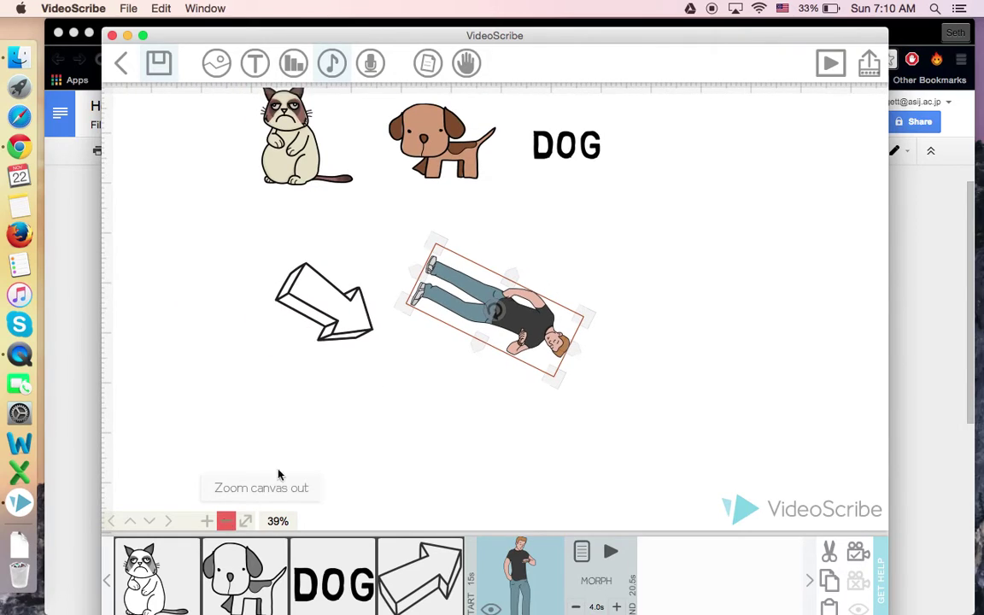
drag(582, 249, 624, 313)
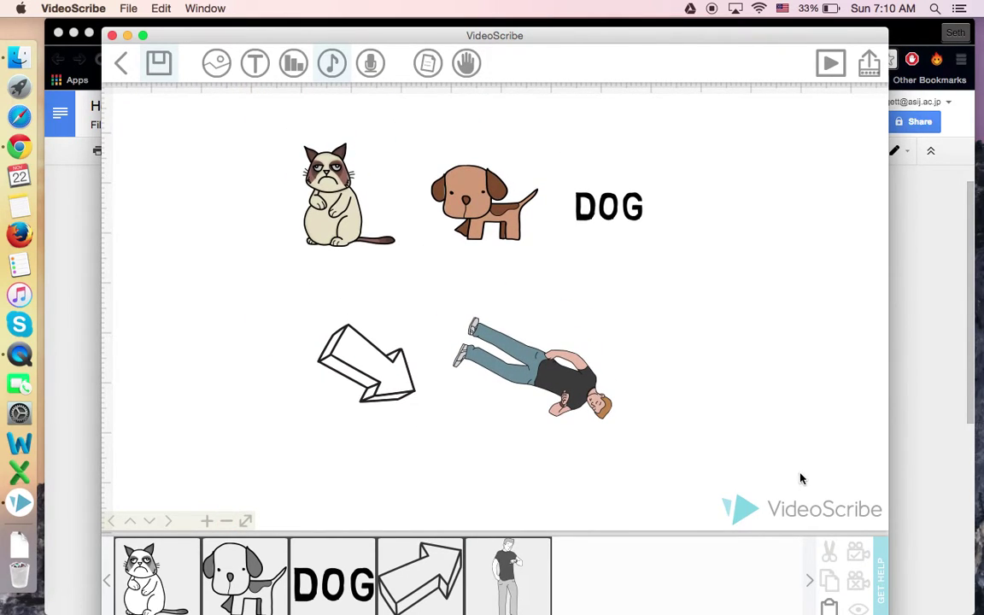
click(534, 570)
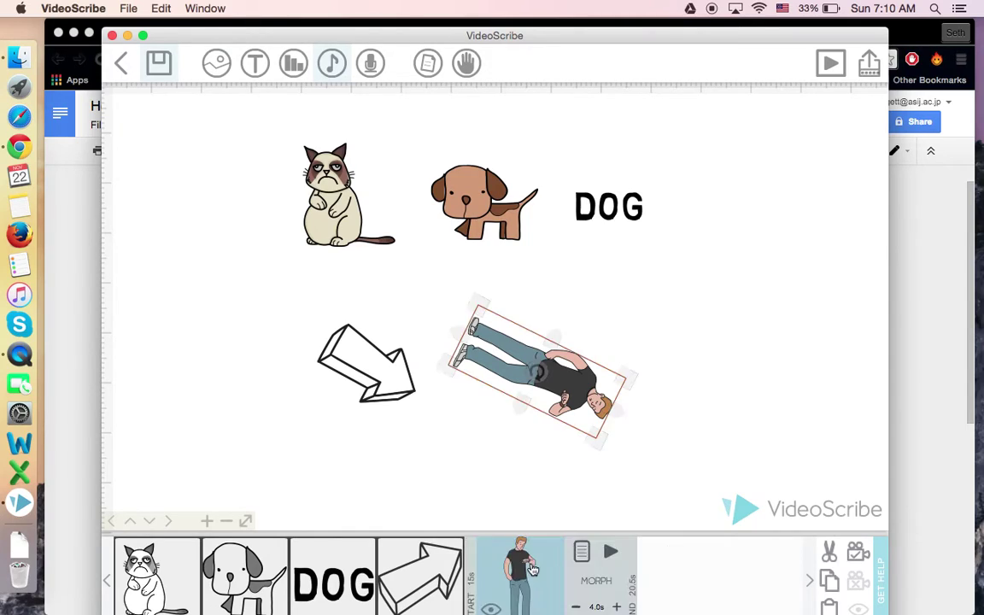
click(858, 556)
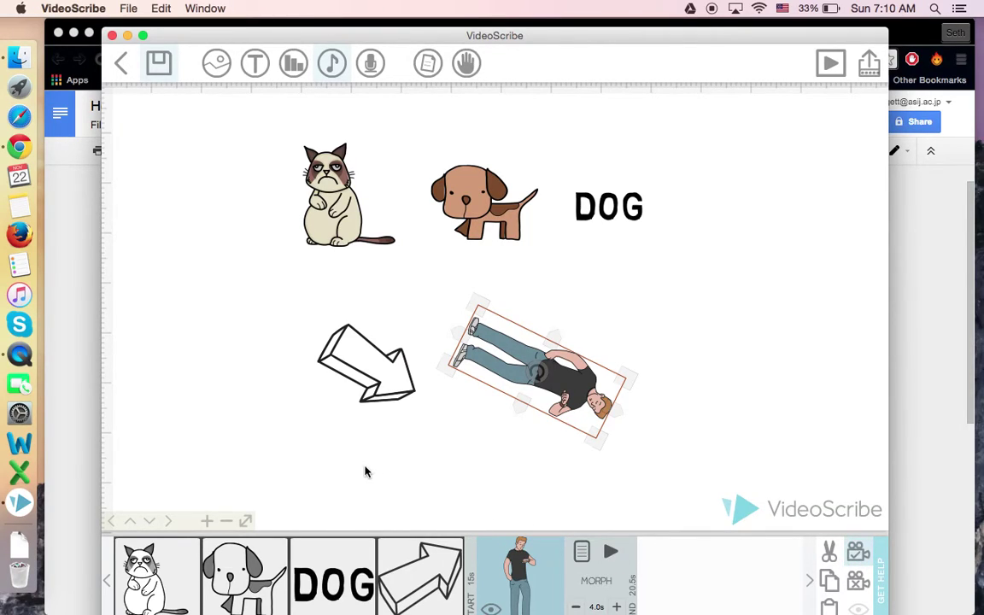
Add the text 'HELLO' and drag it to the right of the lying man.
click(253, 73)
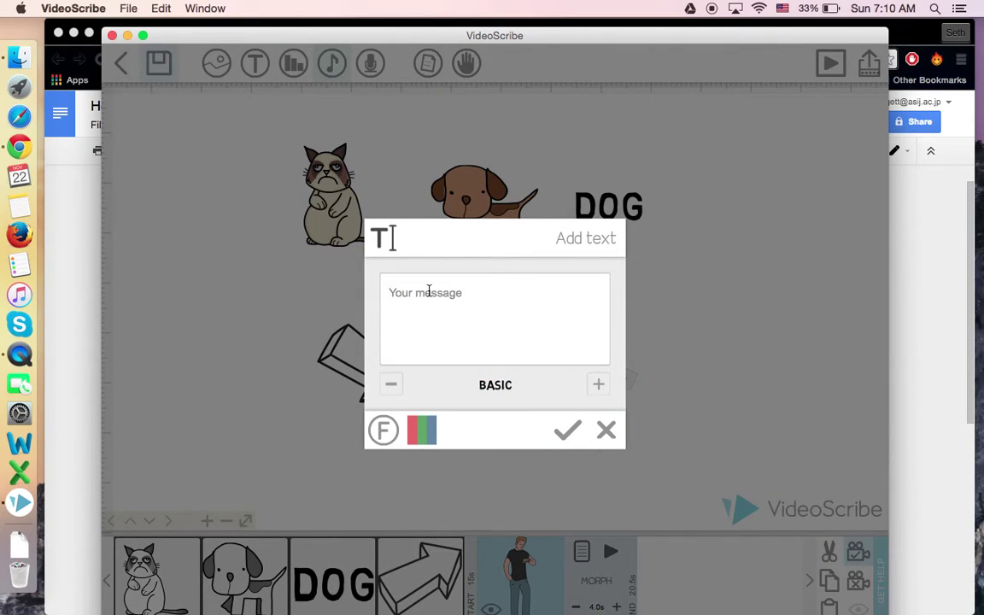
text(Hello)
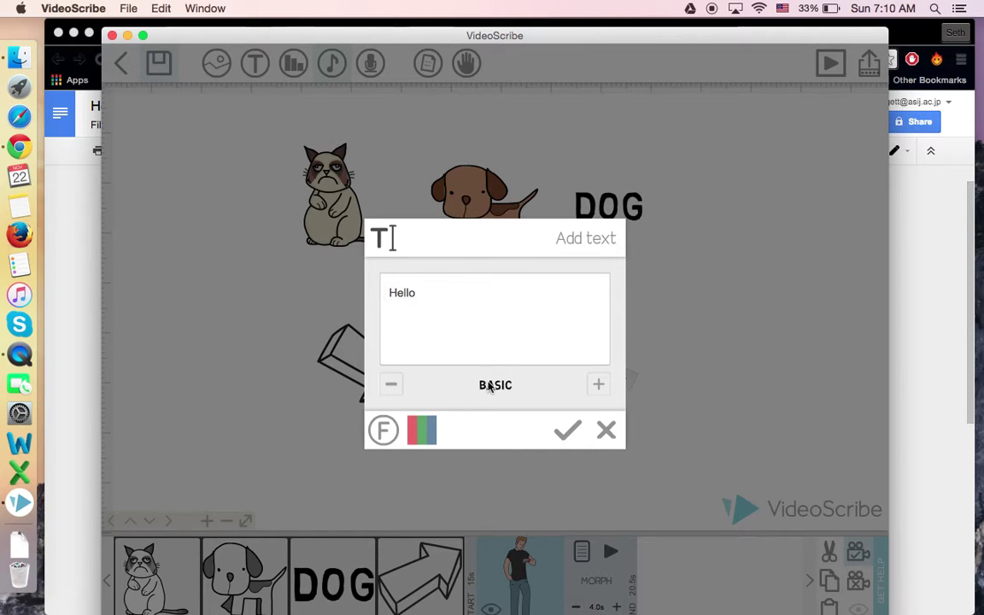
click(567, 432)
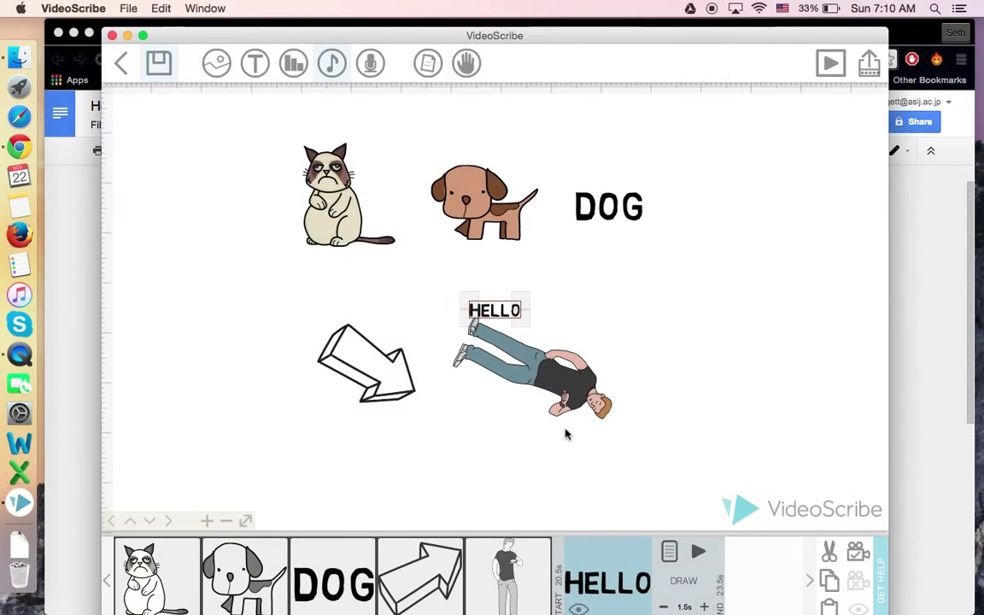
drag(521, 314, 746, 314)
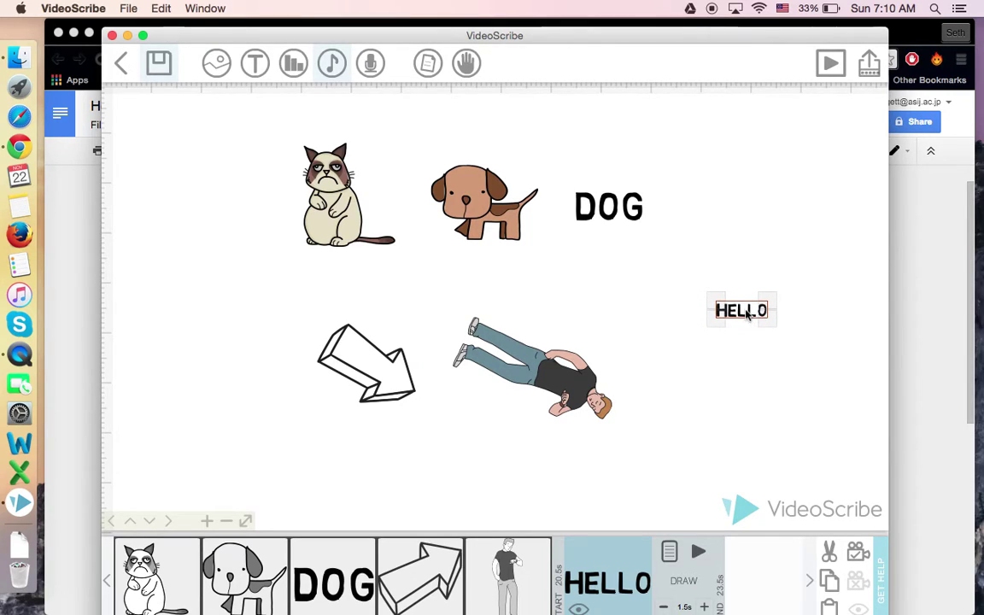
Open the music library, showing Cookies And Milk 60 (1 min) as the current track.
click(334, 67)
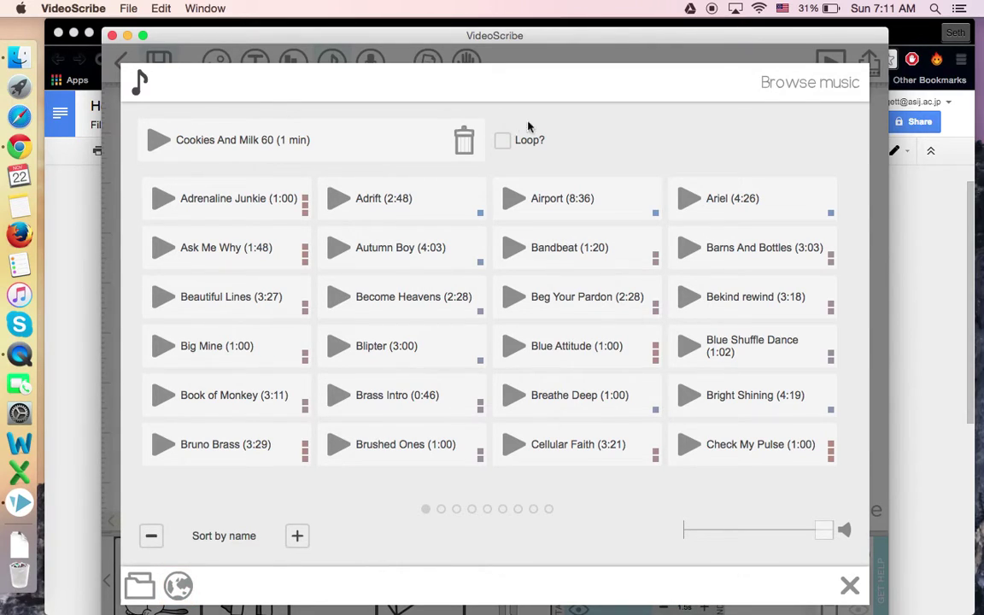
click(850, 585)
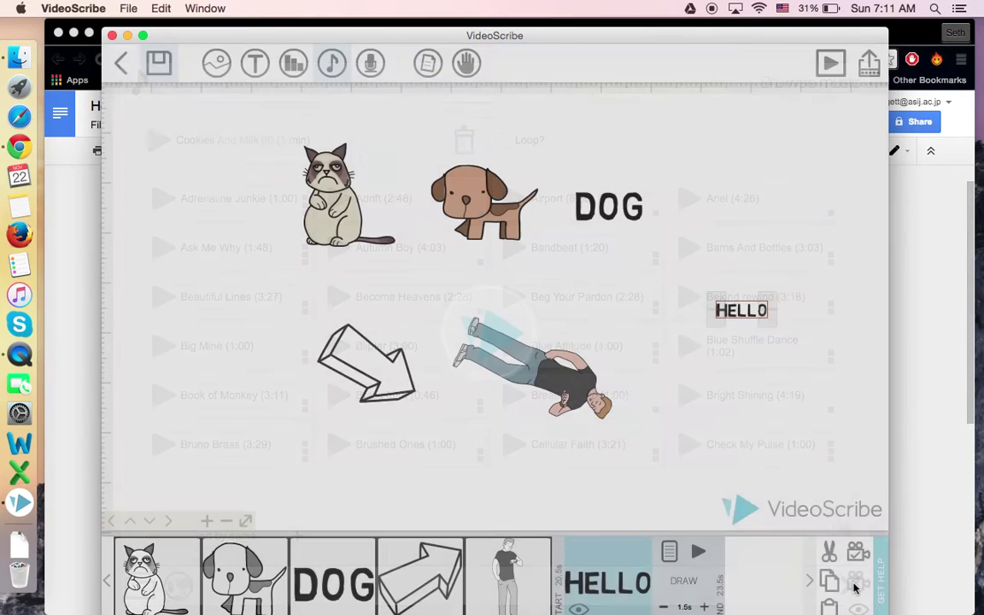
click(370, 65)
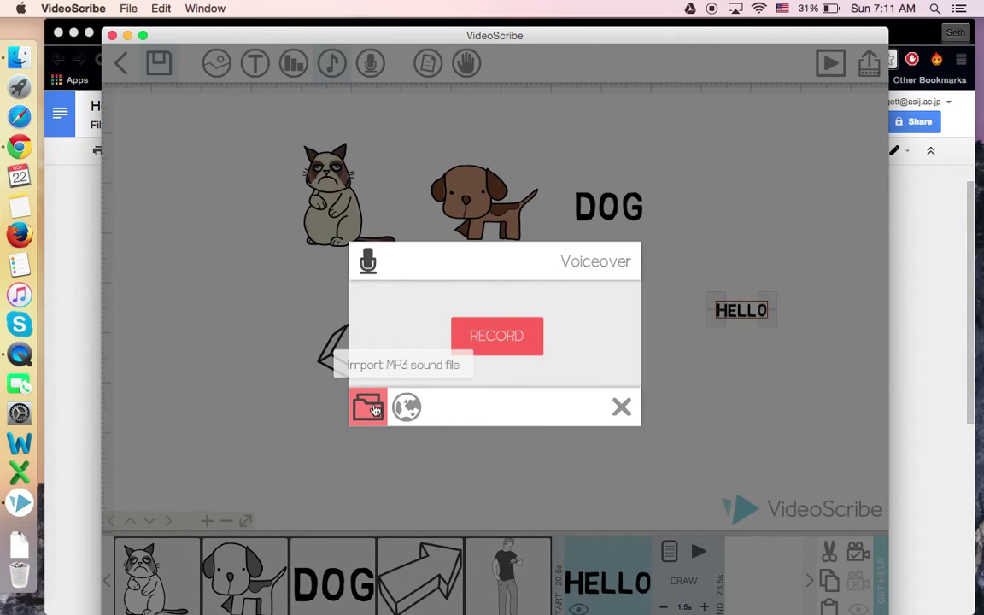
click(620, 406)
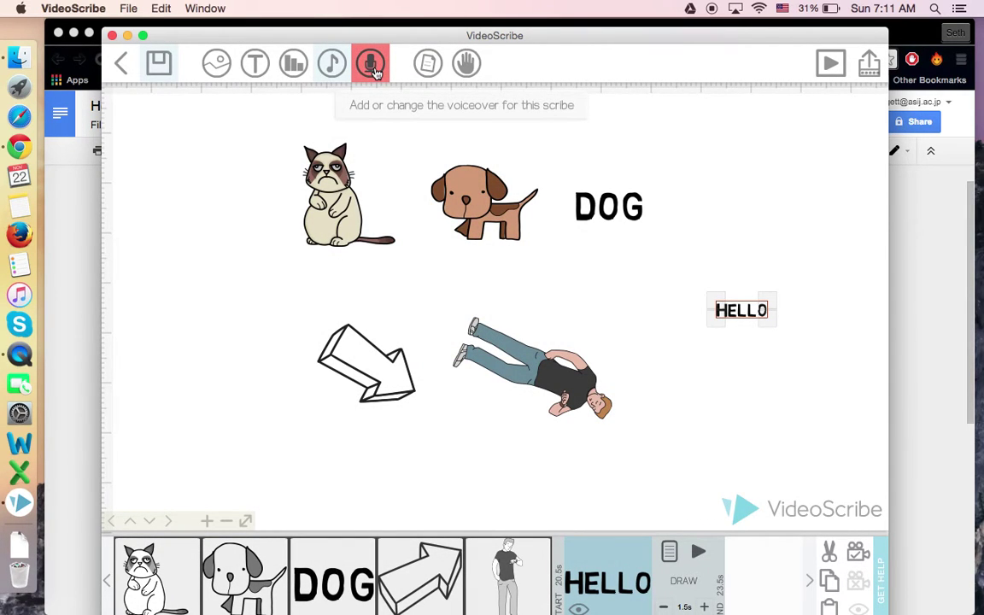
Apply the top-right gray textured paper swatch as the scribe's background.
click(429, 66)
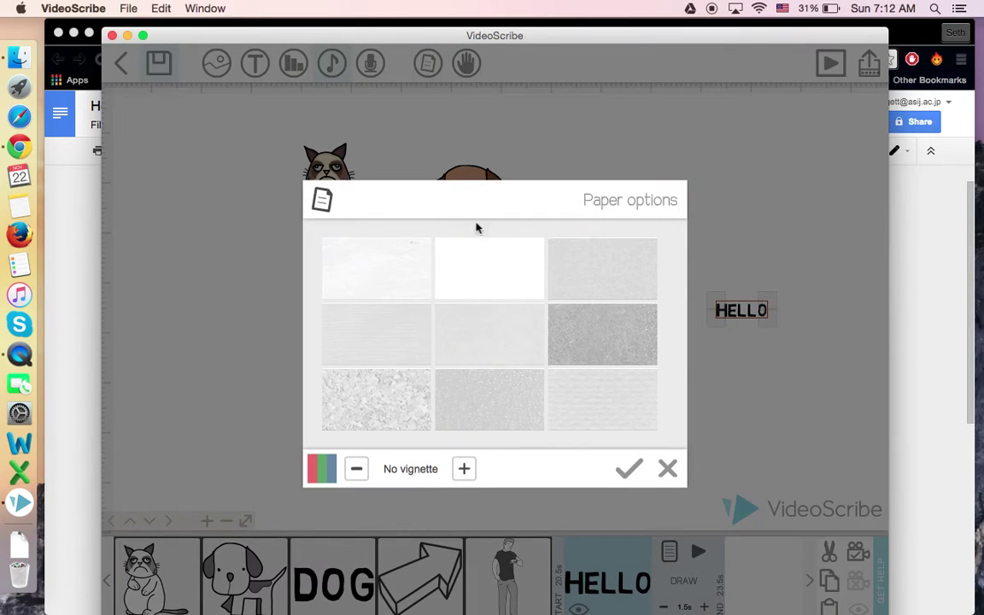
click(588, 274)
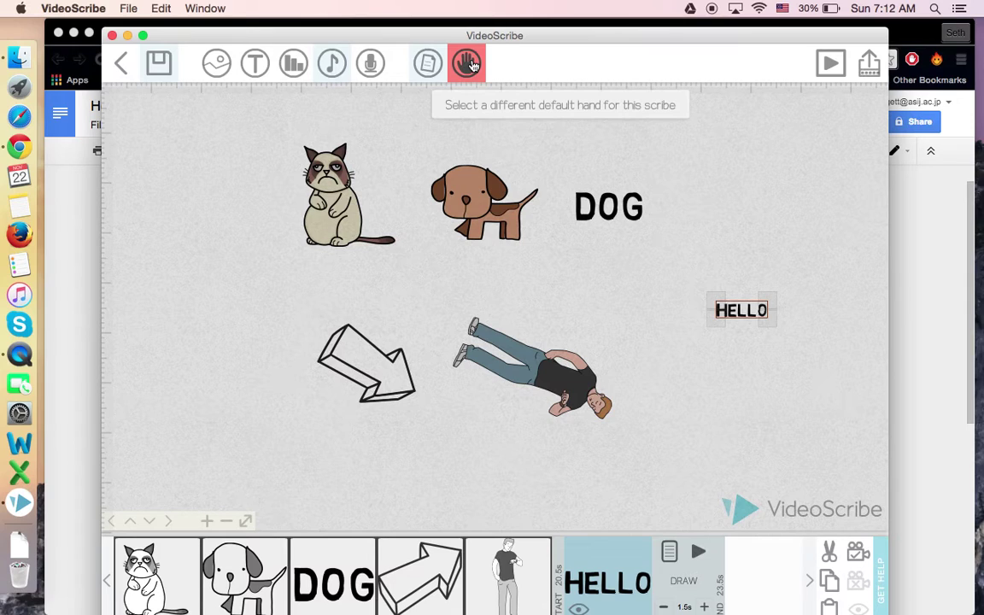
Try the blue pen, reject it, then make the zipper the scribe's drawing hand.
click(470, 65)
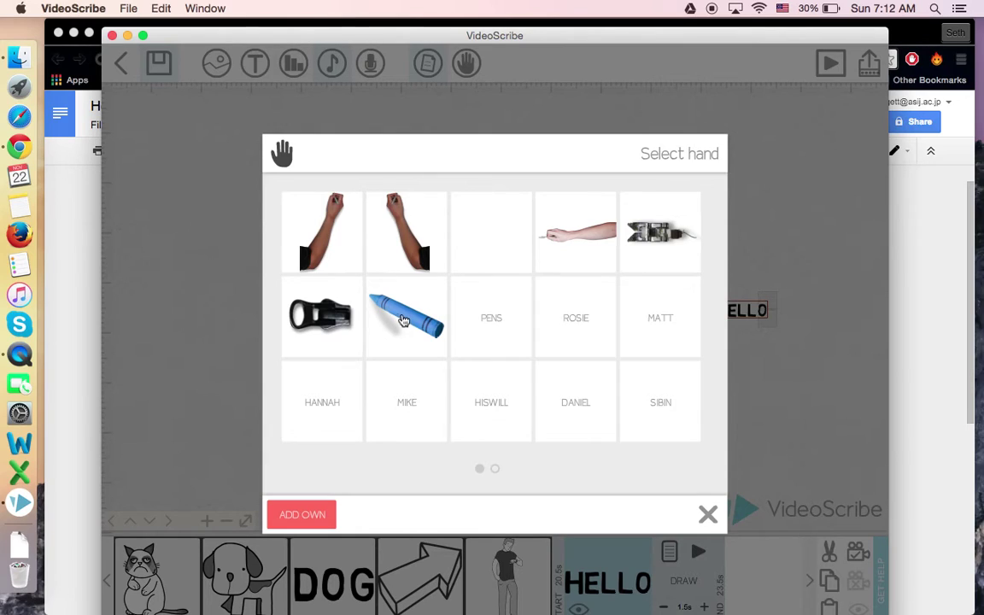
click(491, 324)
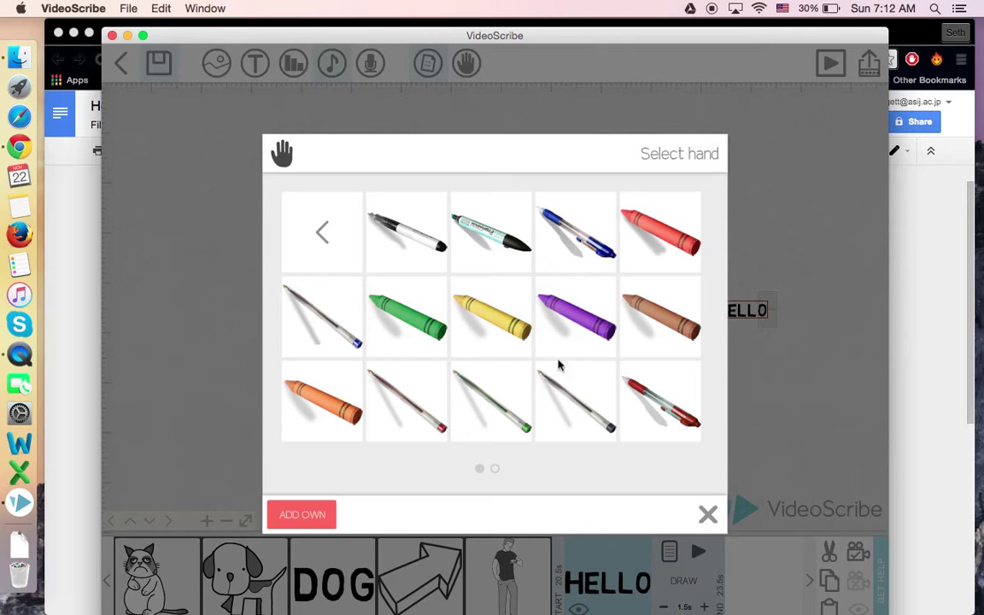
click(586, 239)
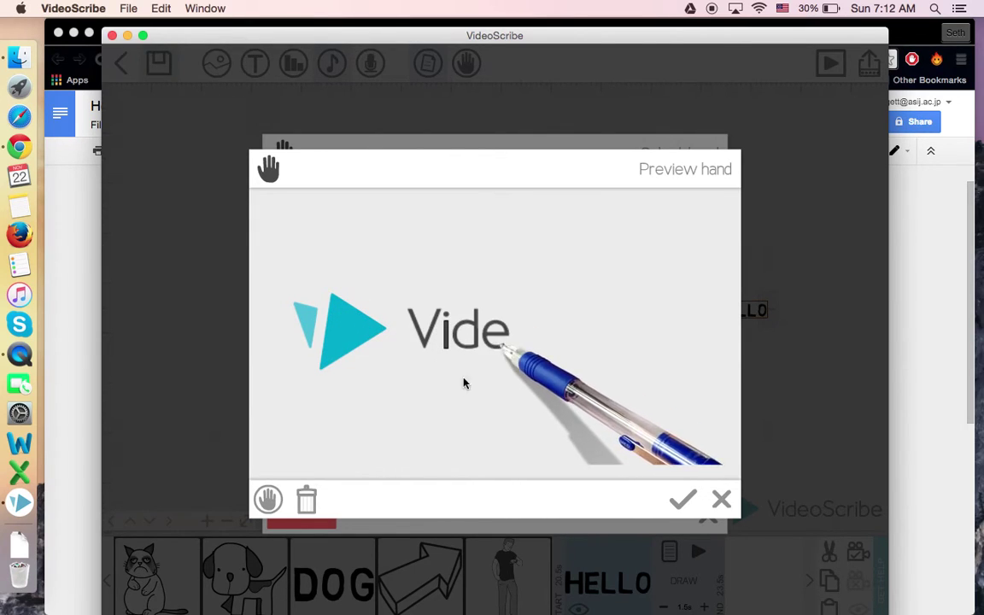
click(719, 501)
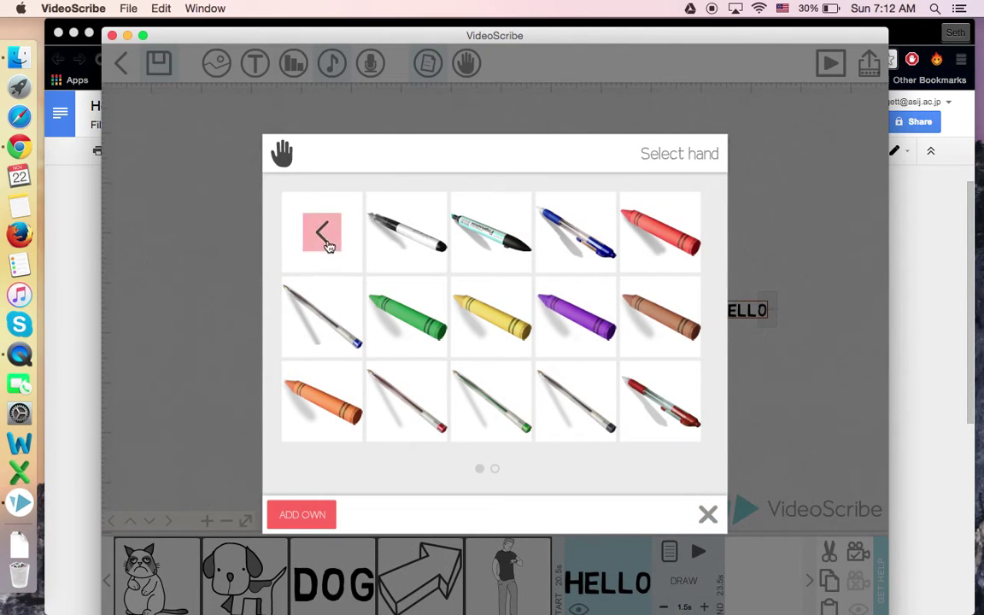
click(325, 238)
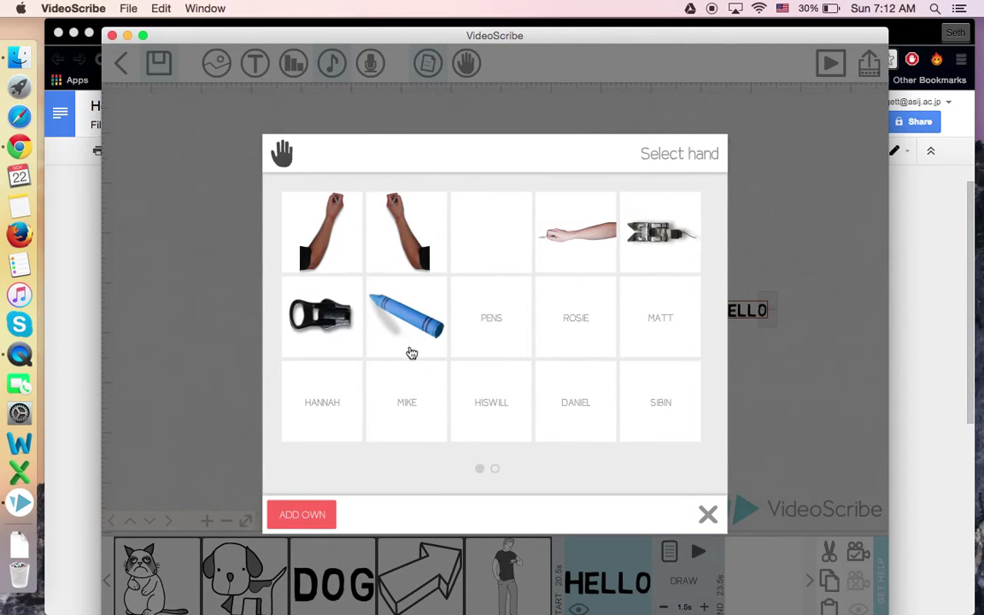
click(574, 407)
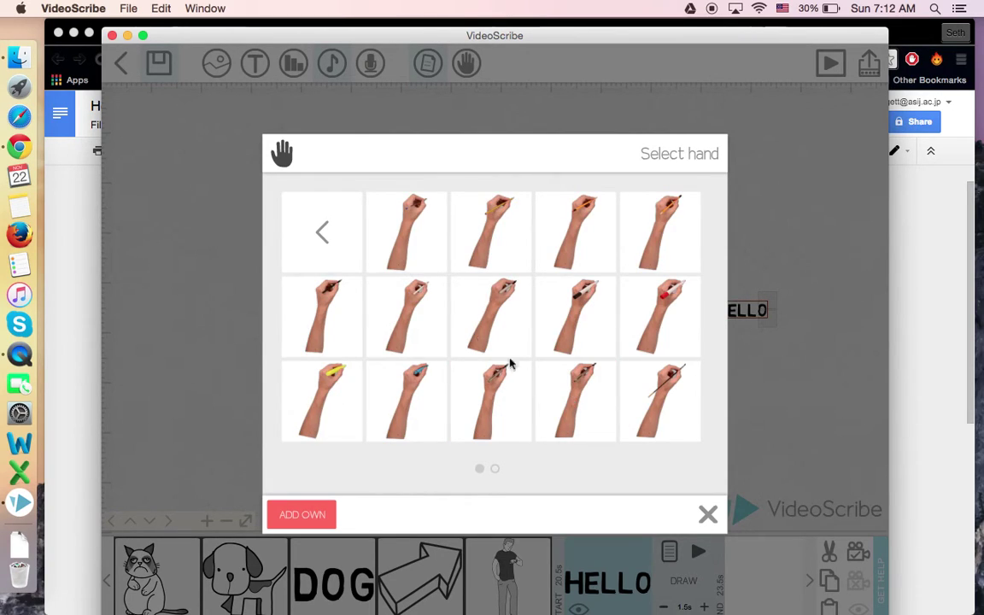
click(294, 209)
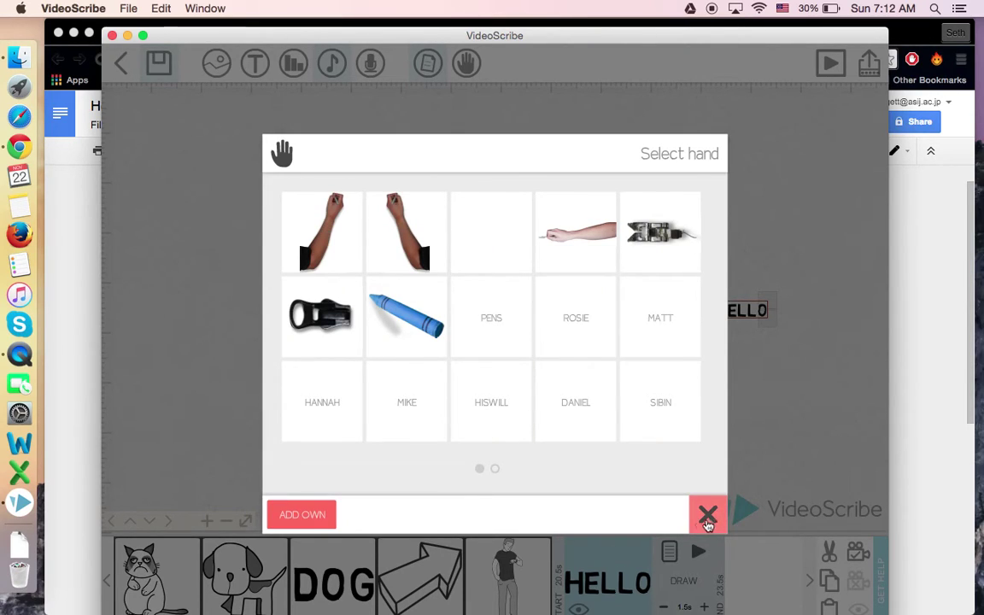
click(329, 321)
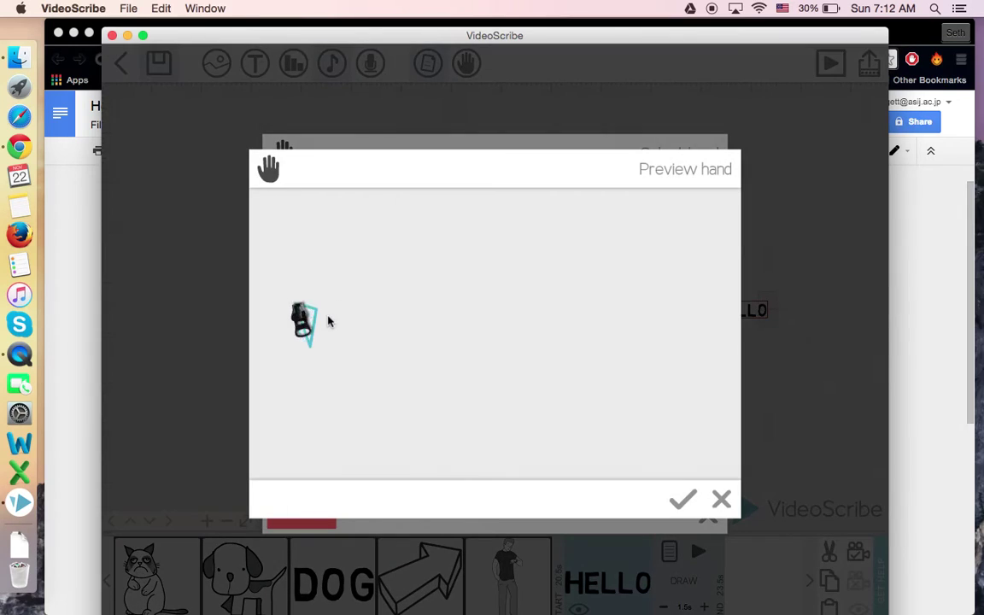
click(682, 499)
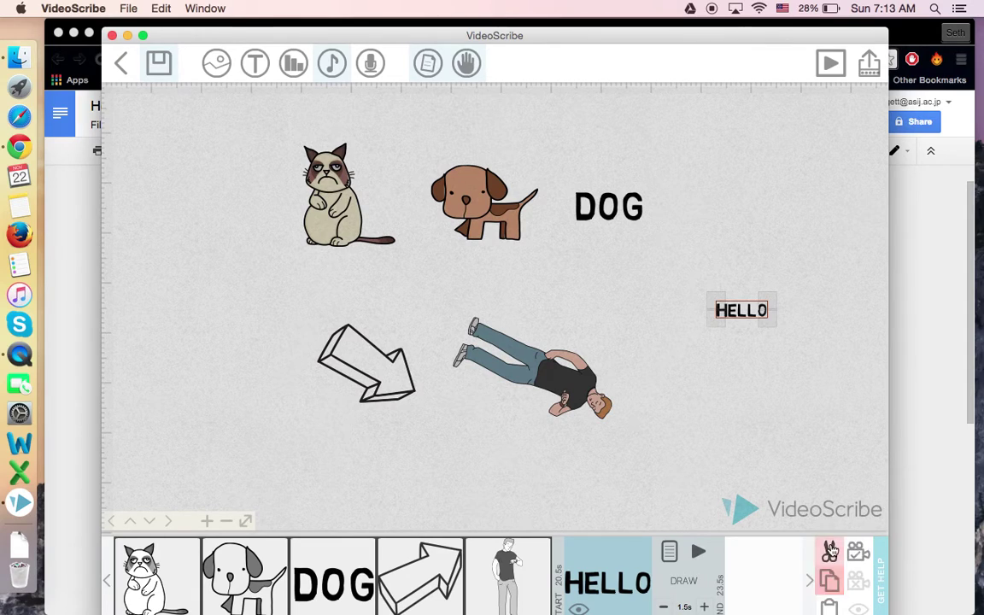
scroll(768, 444, down, 5)
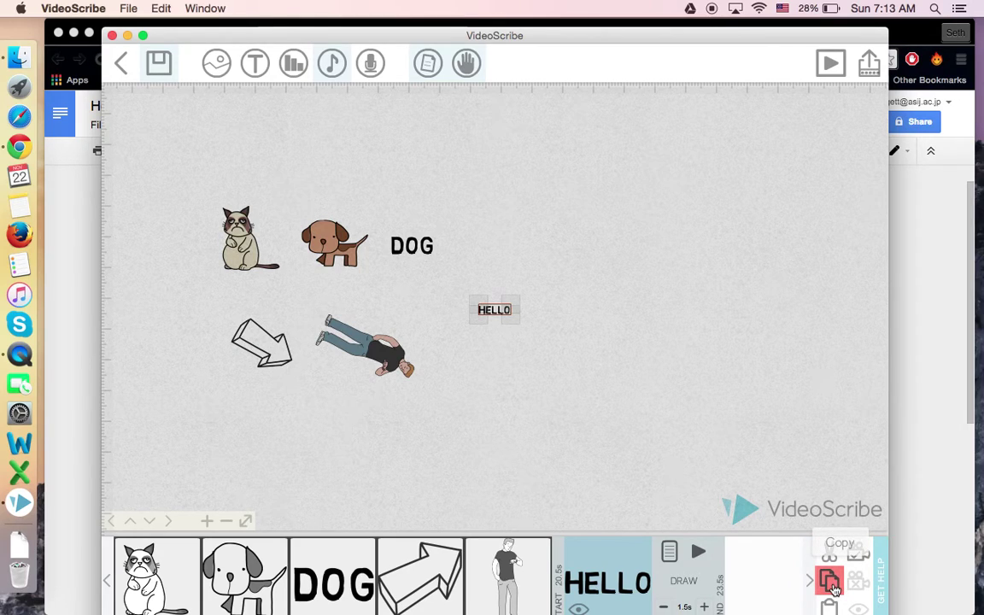
Copy and paste the arrow, then drag the duplicate below the lying man.
click(267, 343)
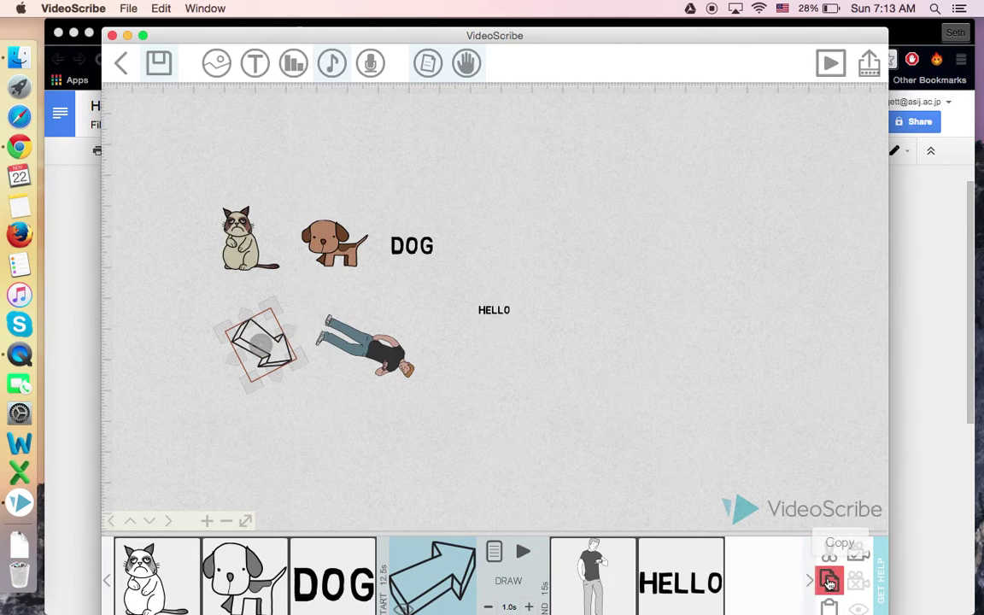
click(829, 580)
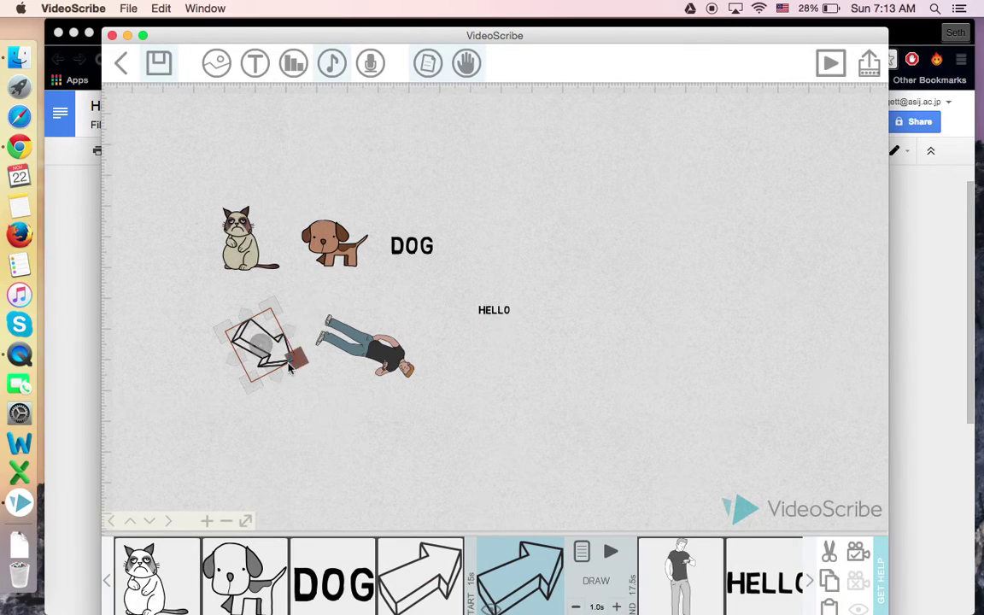
drag(276, 356, 395, 427)
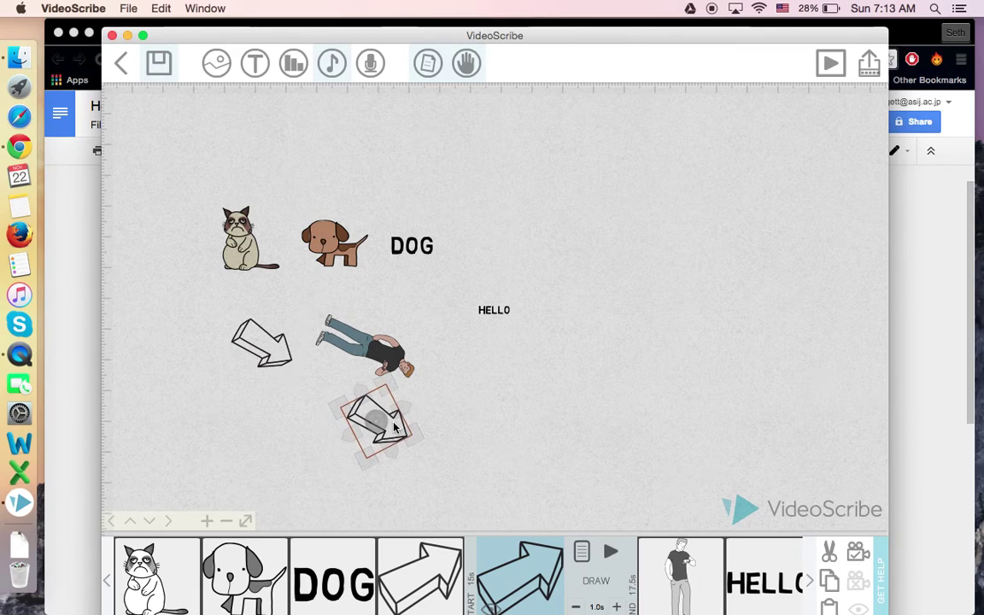
Make the copied arrow morph from the original arrow, preview it, and confirm.
click(581, 550)
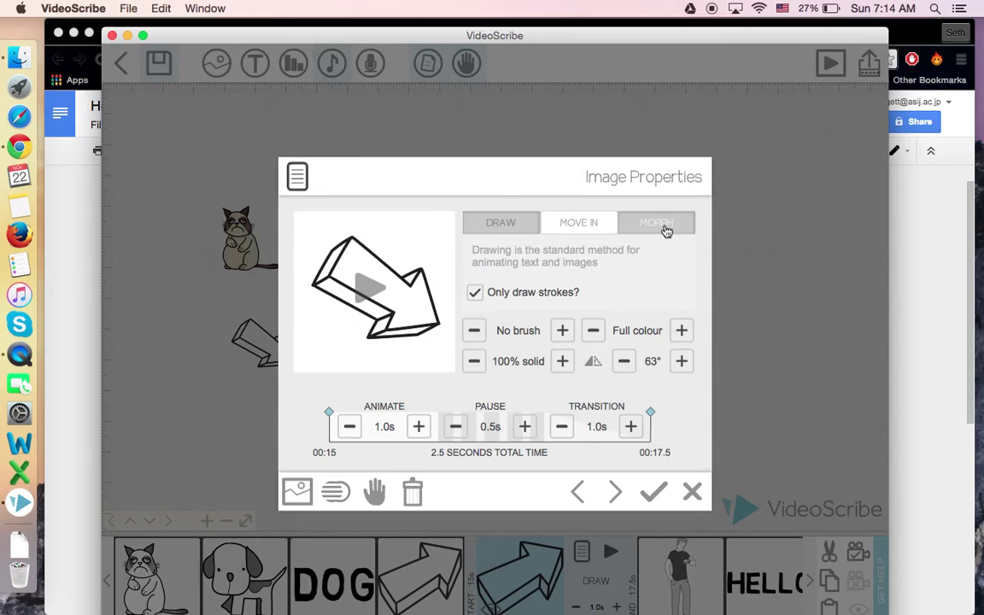
click(666, 231)
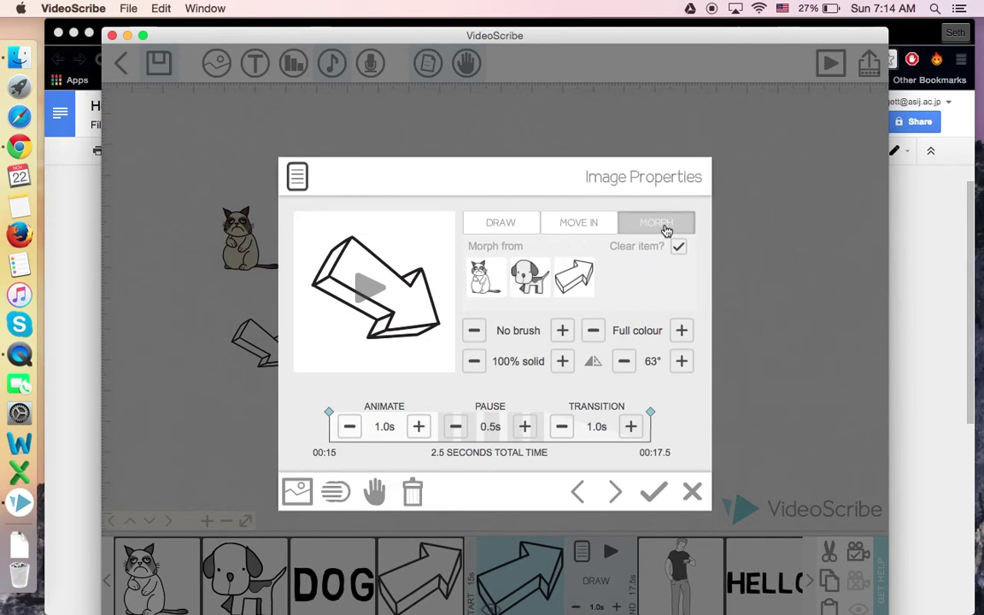
click(578, 278)
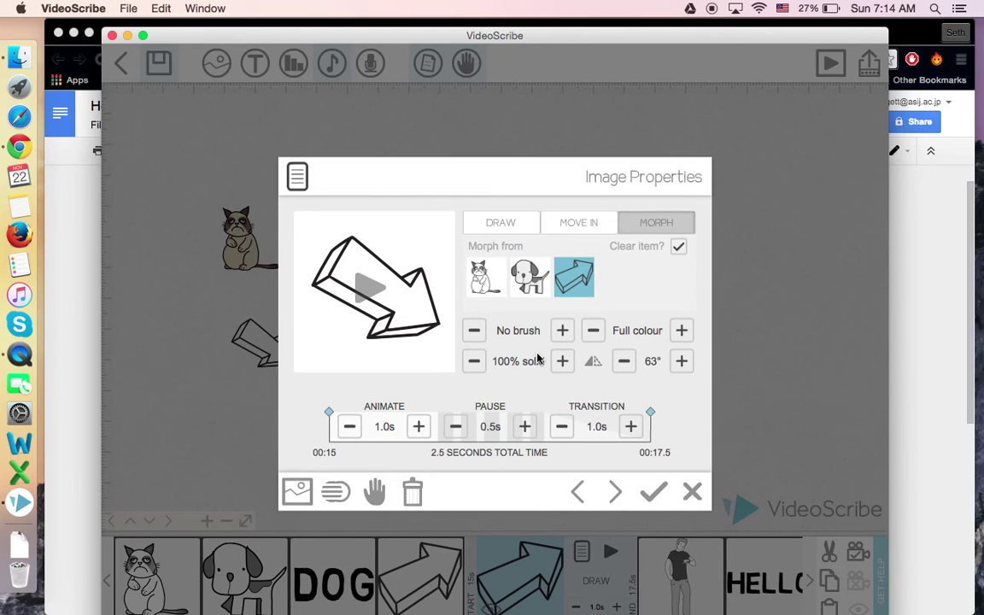
click(365, 292)
click(655, 493)
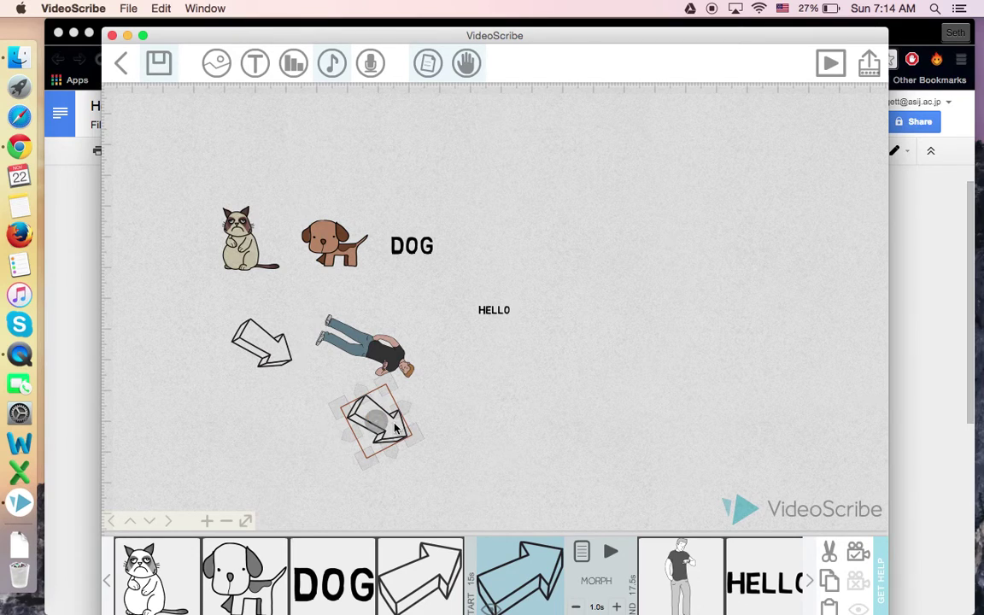
Reframe the canvas to show all seven elements and set the lower arrow's camera to this view.
drag(447, 374, 585, 360)
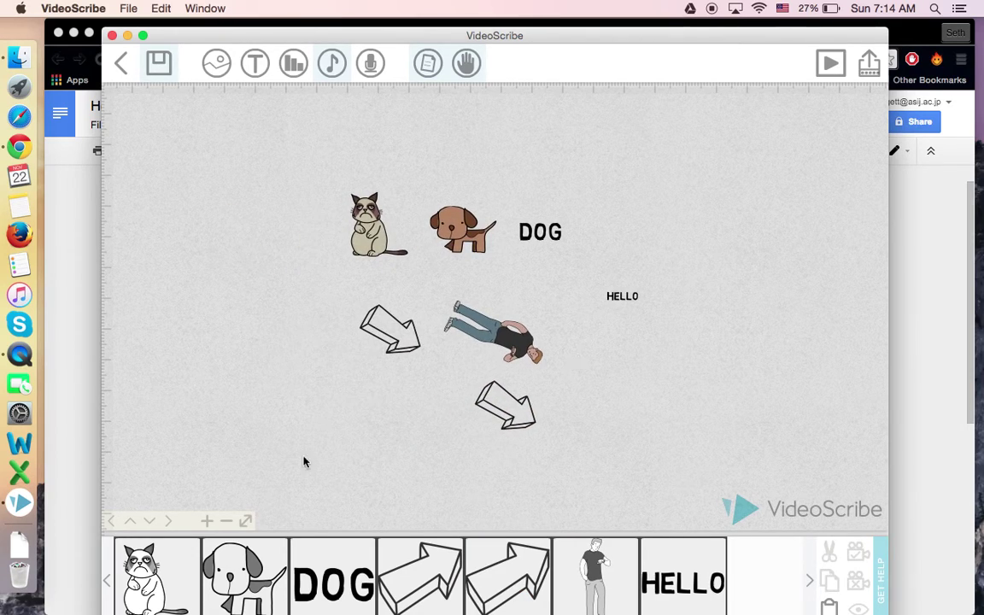
click(208, 521)
click(208, 521)
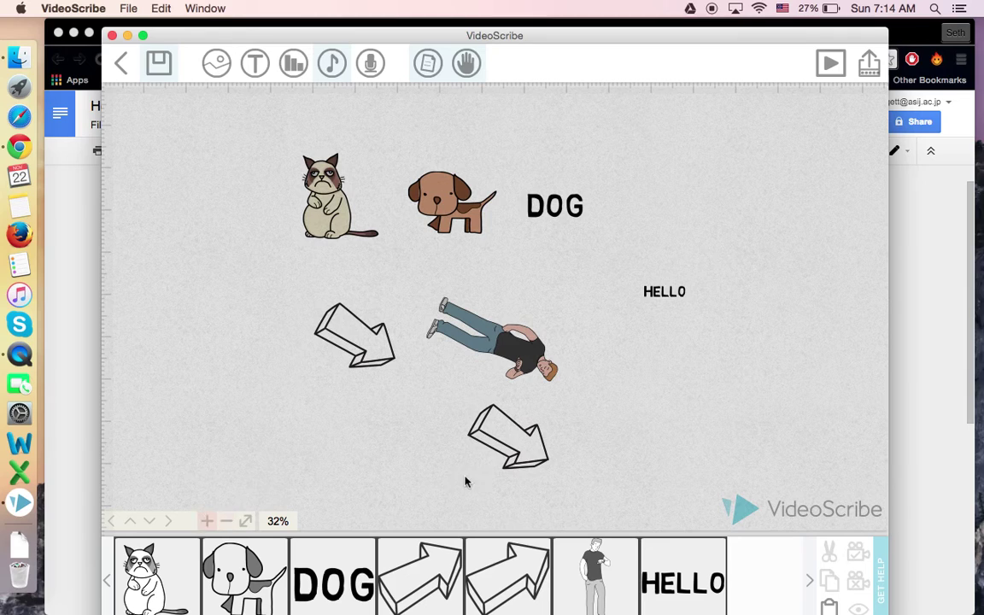
click(502, 442)
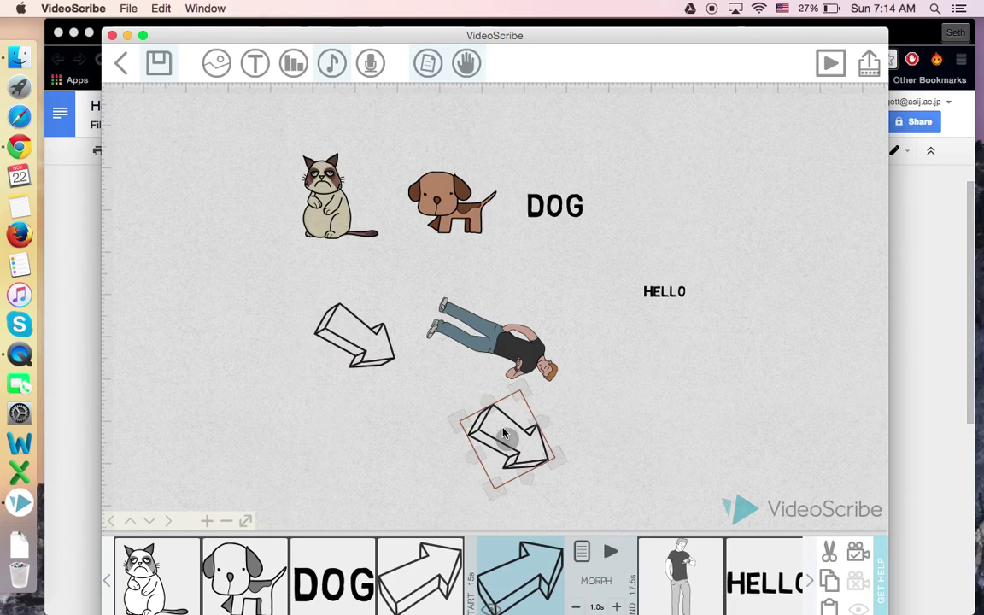
click(856, 554)
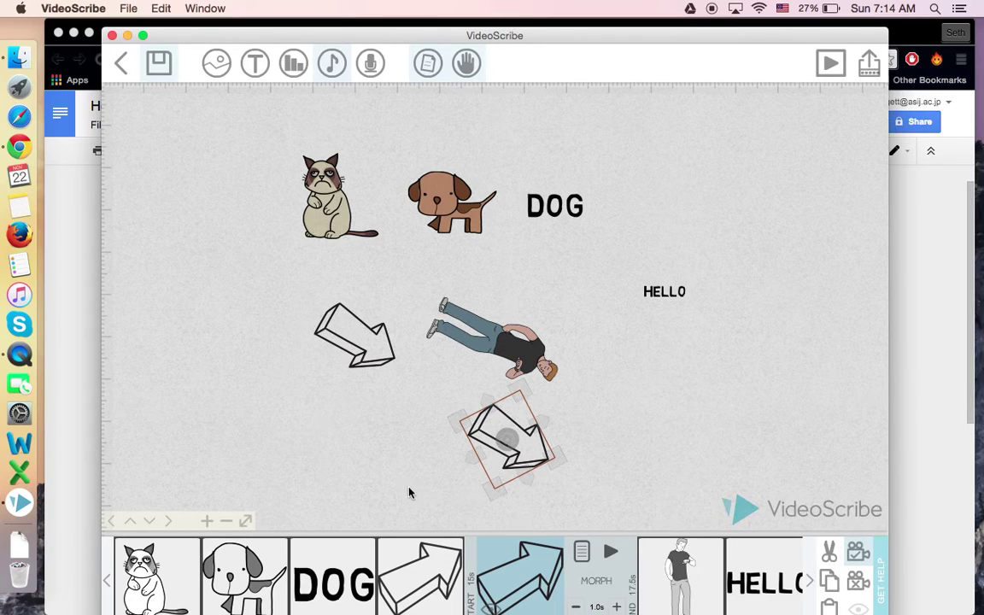
click(610, 551)
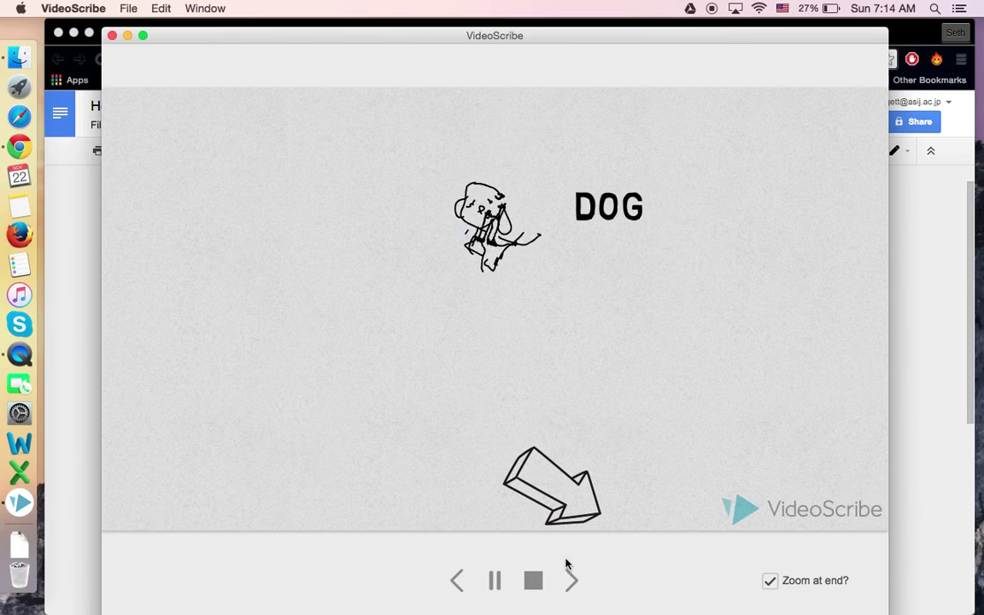
click(536, 578)
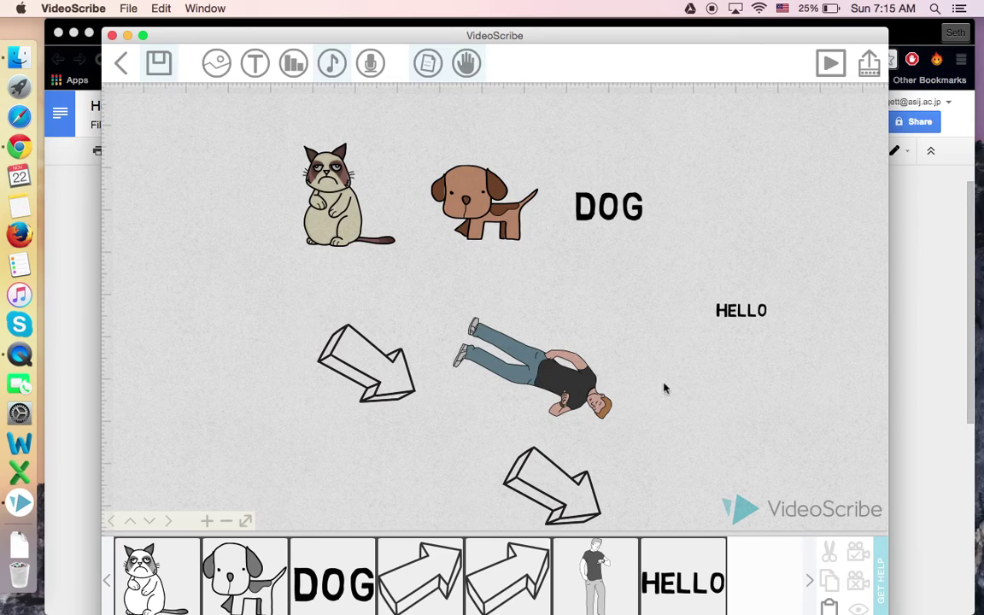
click(830, 65)
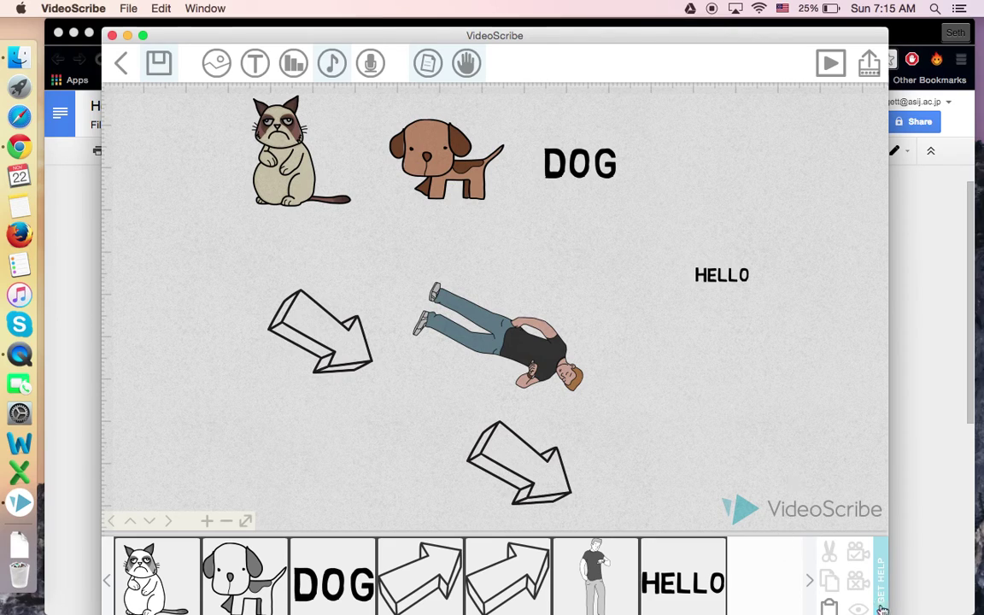
click(671, 583)
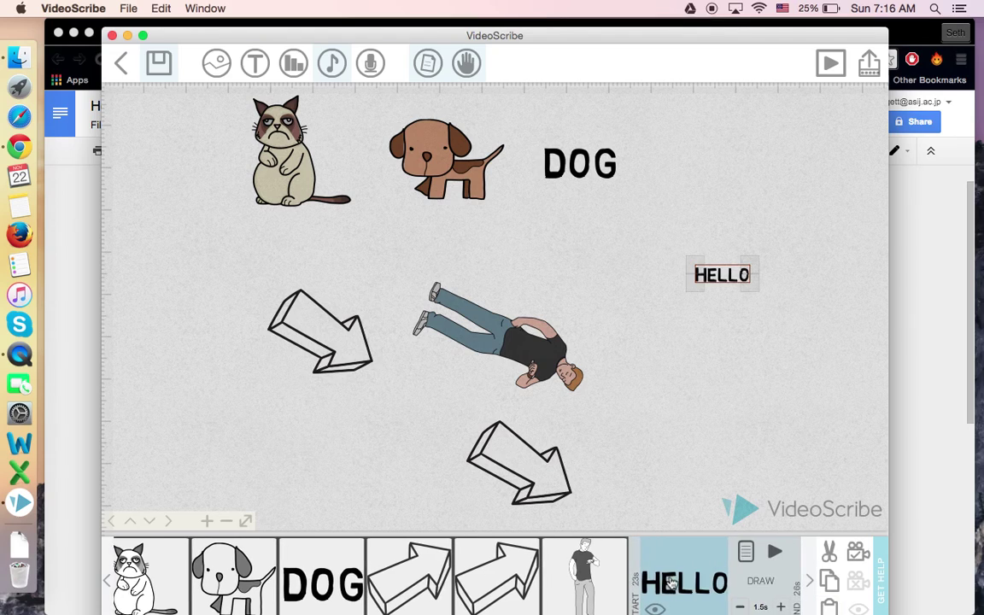